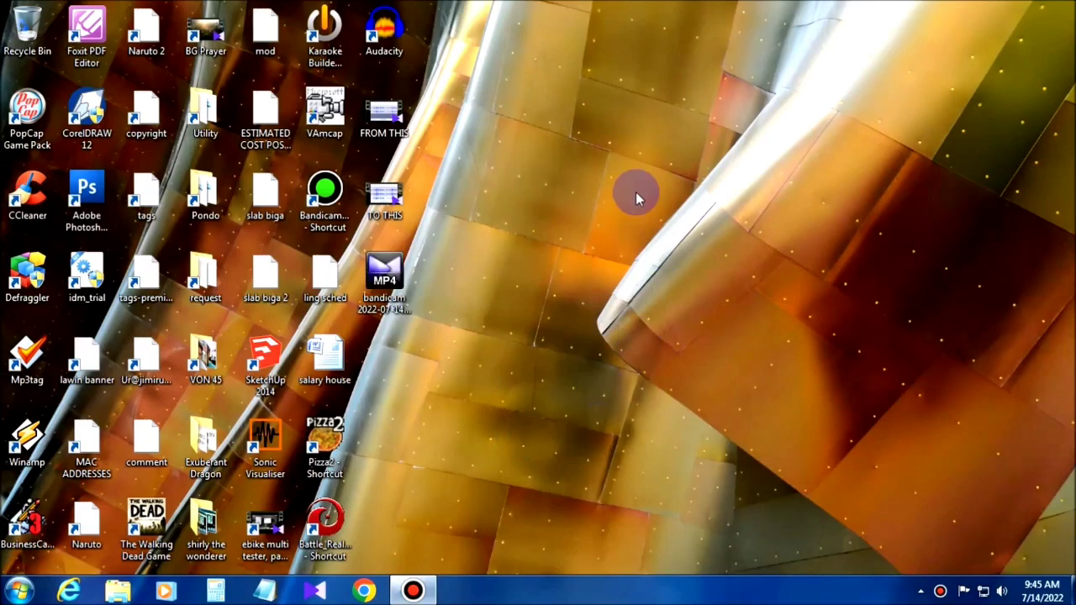
Open Audacity, import the "tuyo ng damdamin" audio file from My Music, and play it back
{"action": "double_click", "coordinate": [395, 53]}
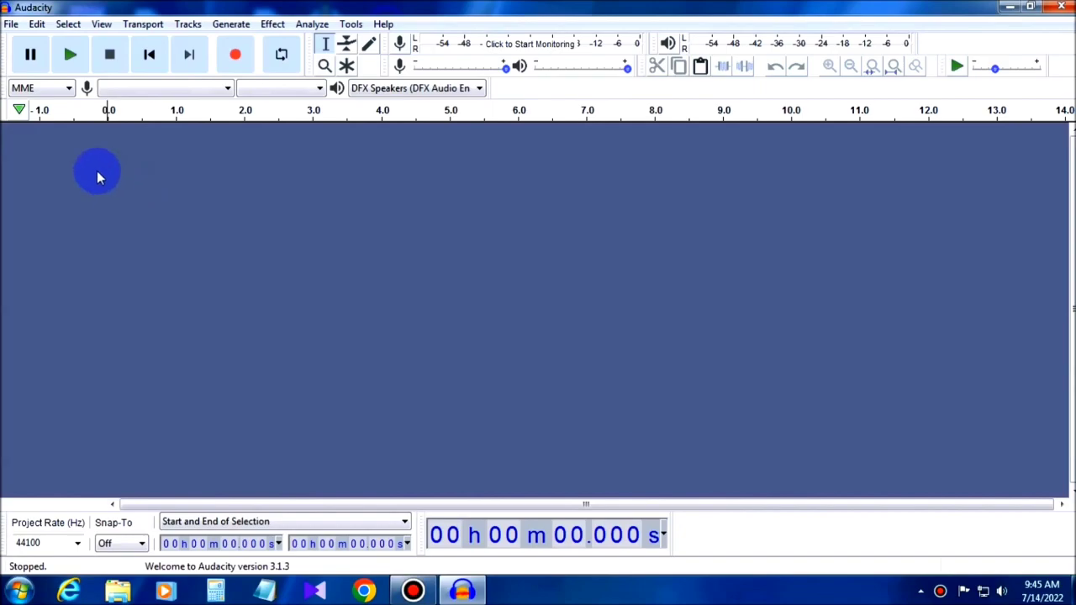
{"action": "left_click", "coordinate": [10, 25]}
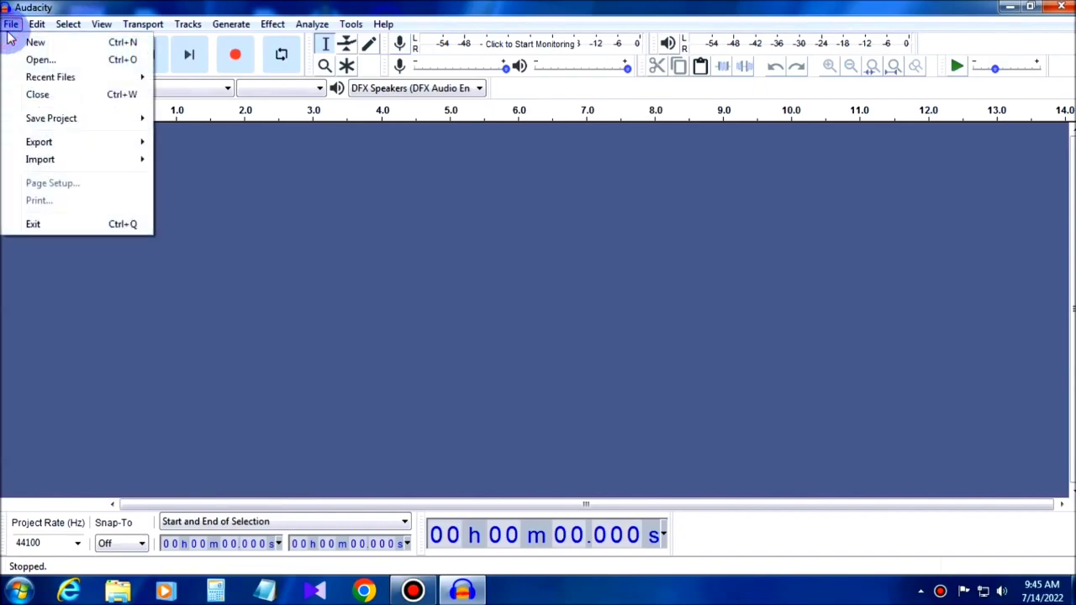
{"action": "left_click", "coordinate": [96, 163]}
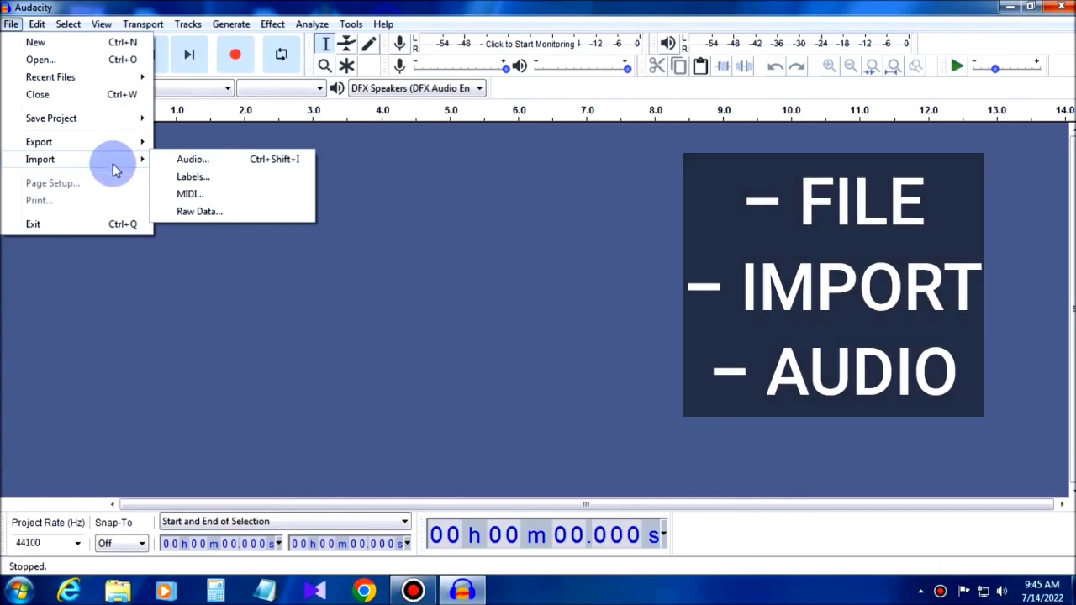
{"action": "left_click", "coordinate": [205, 162]}
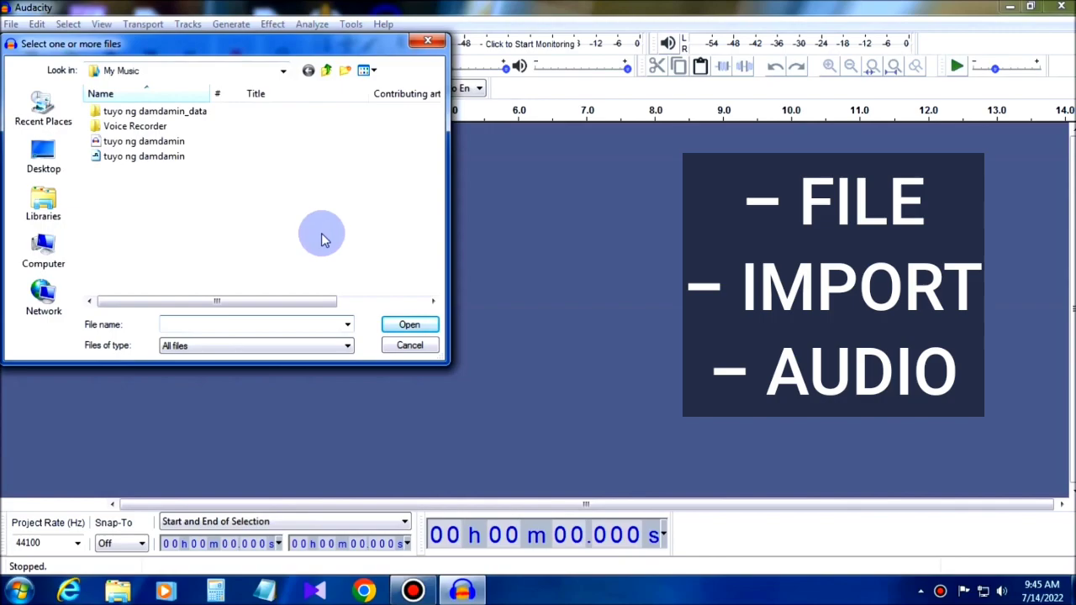
{"action": "left_click", "coordinate": [164, 162]}
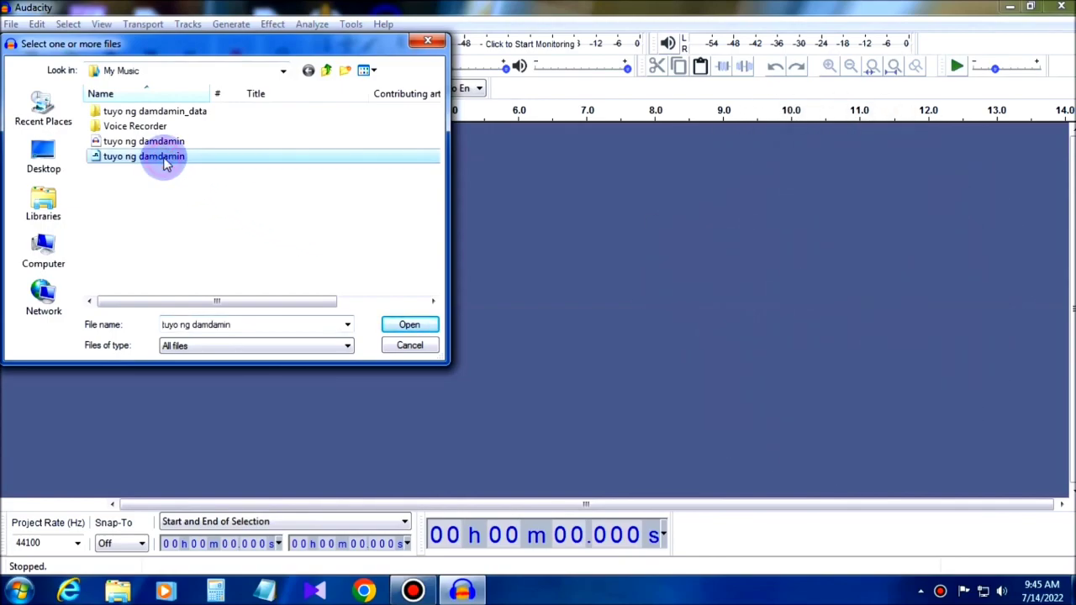
{"action": "left_click", "coordinate": [410, 326]}
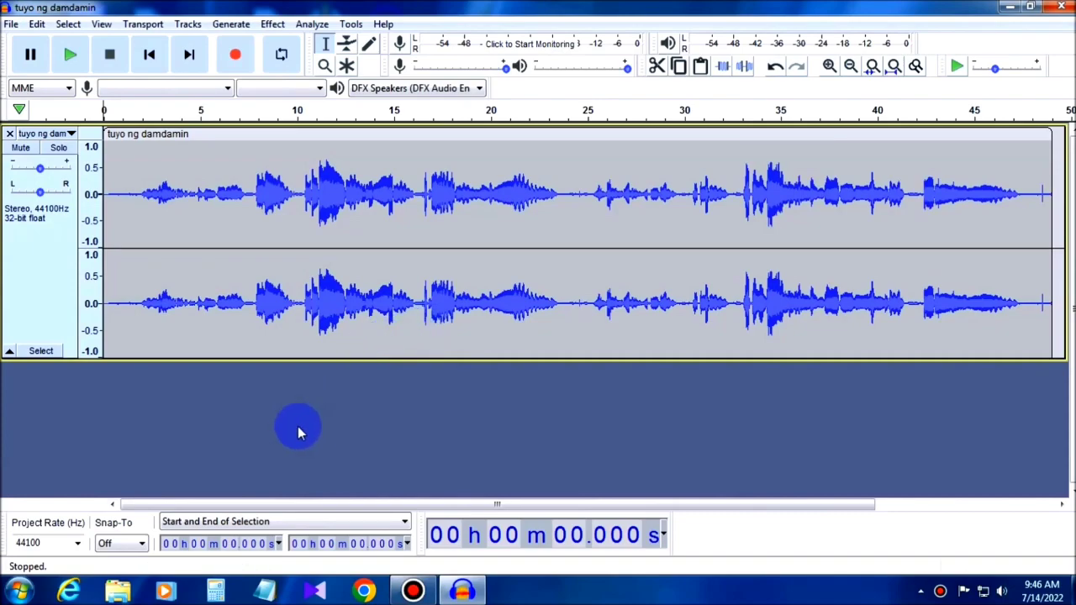
{"action": "left_click", "coordinate": [72, 53]}
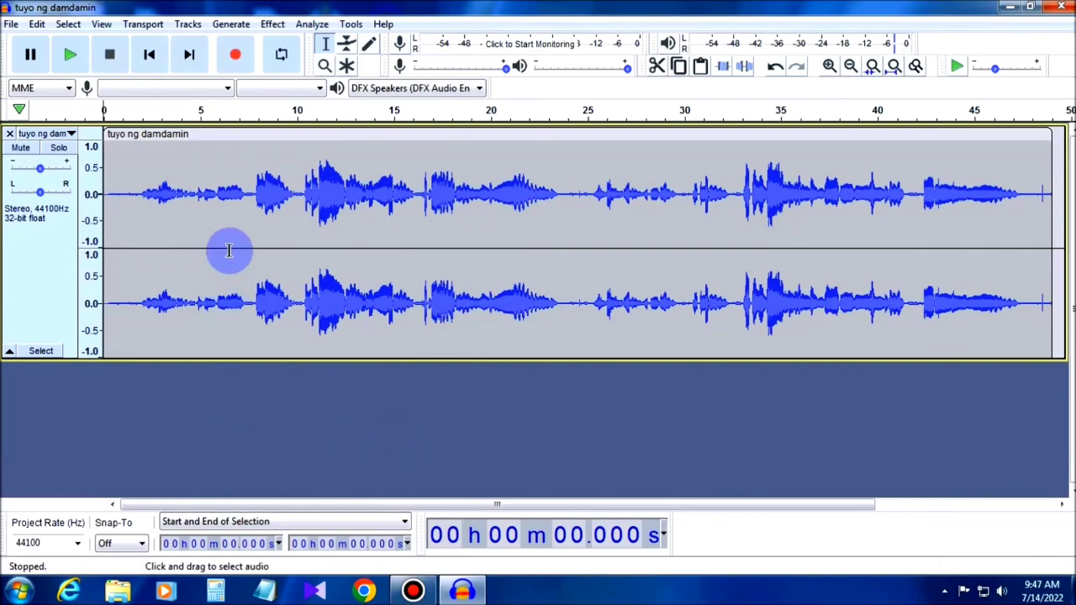
{"action": "left_click", "coordinate": [271, 25]}
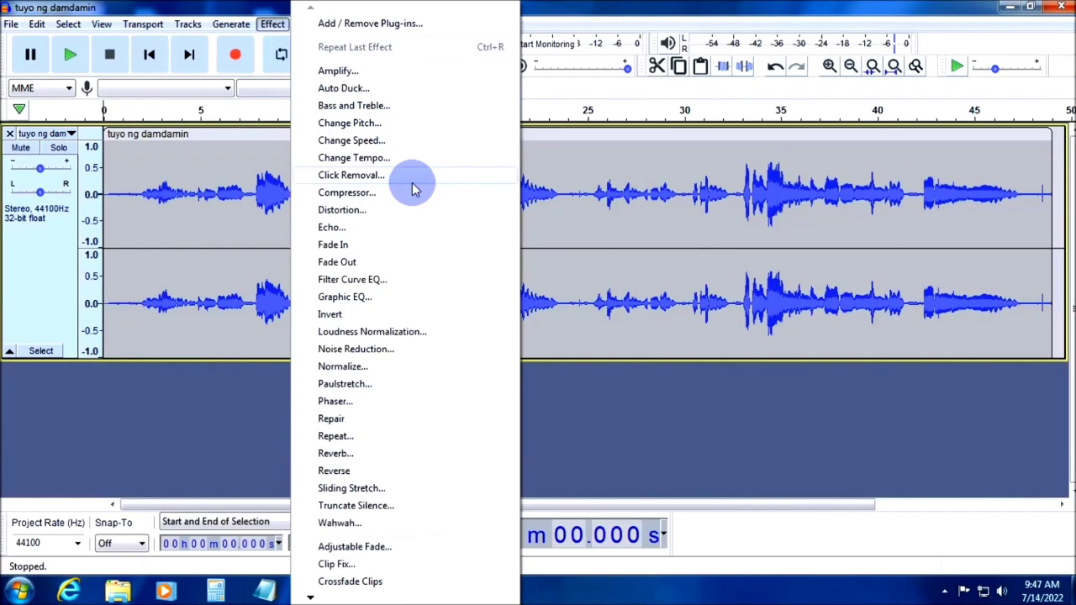
{"action": "left_click", "coordinate": [354, 298]}
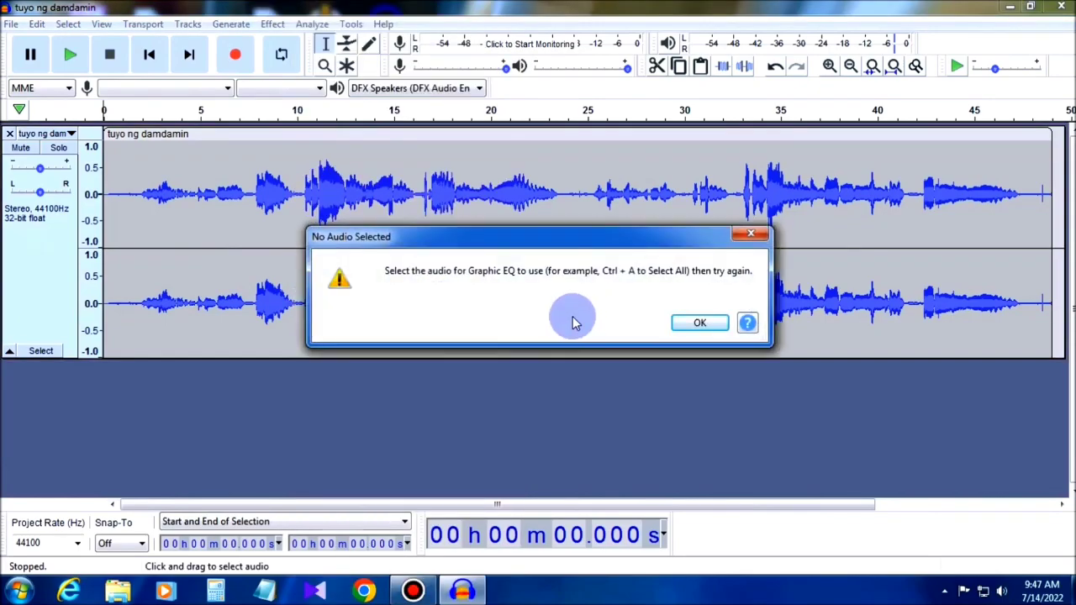
{"action": "left_click", "coordinate": [698, 323]}
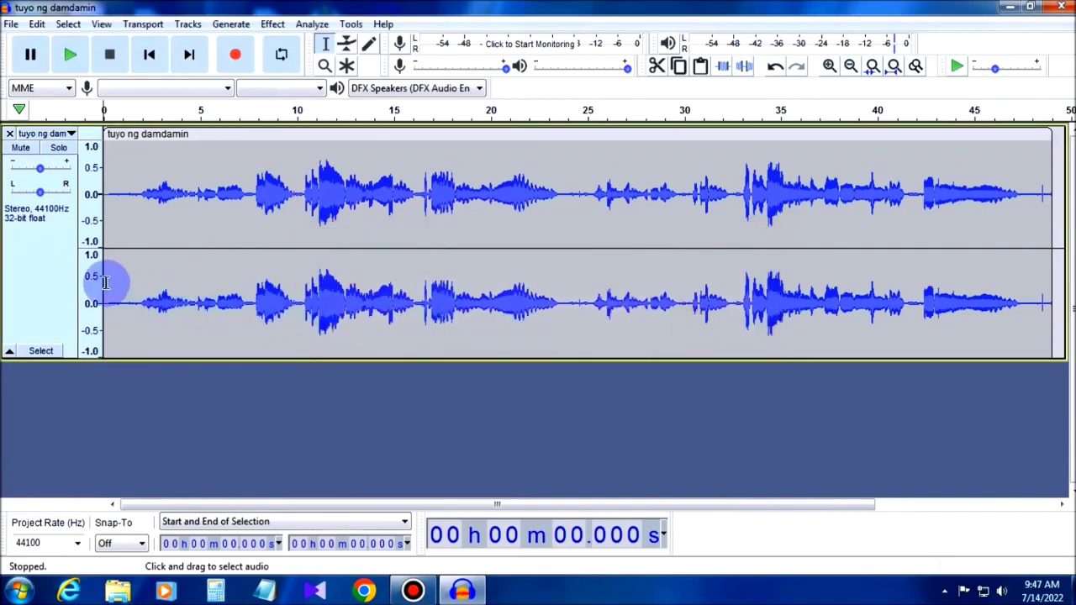
Select the whole vocal track and slightly raise the 100, 125 and 160 Hz bands in Graphic EQ
{"action": "left_click", "coordinate": [48, 265]}
{"action": "left_click", "coordinate": [271, 25]}
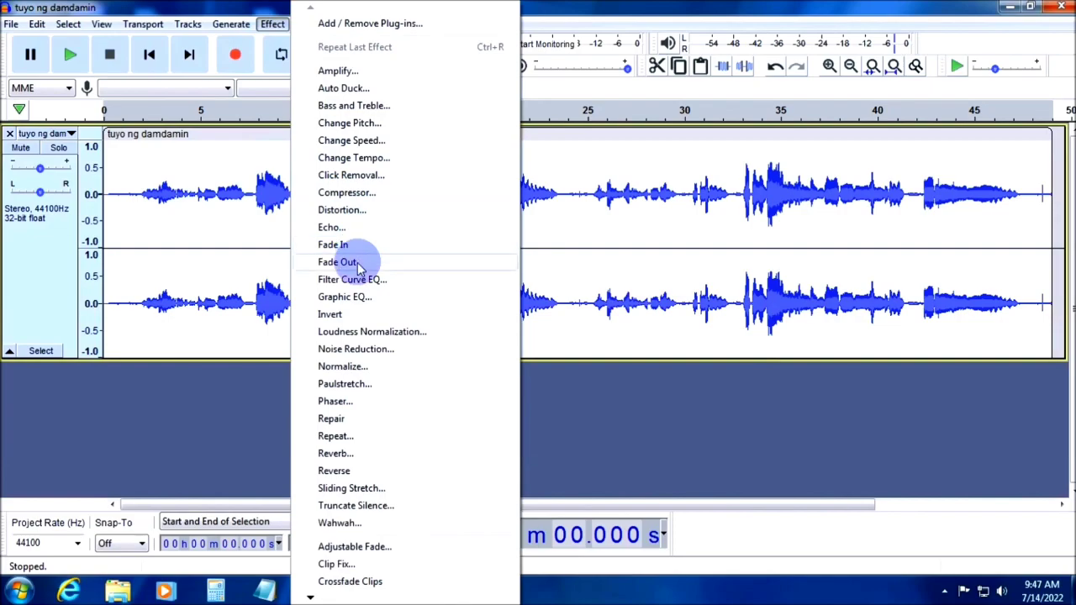
{"action": "left_click", "coordinate": [362, 301]}
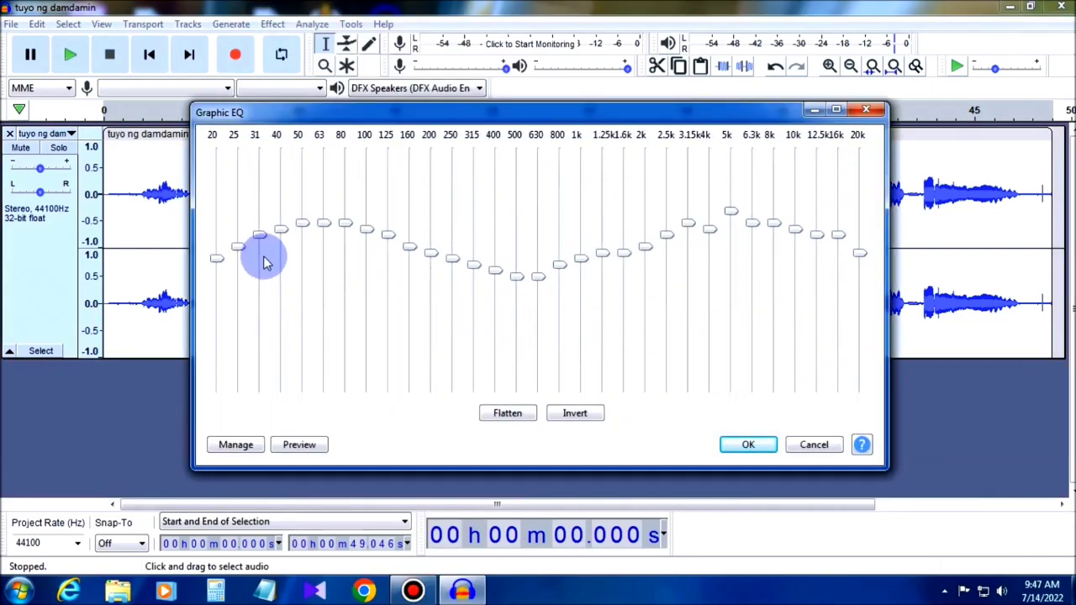
{"action": "left_click", "coordinate": [407, 245]}
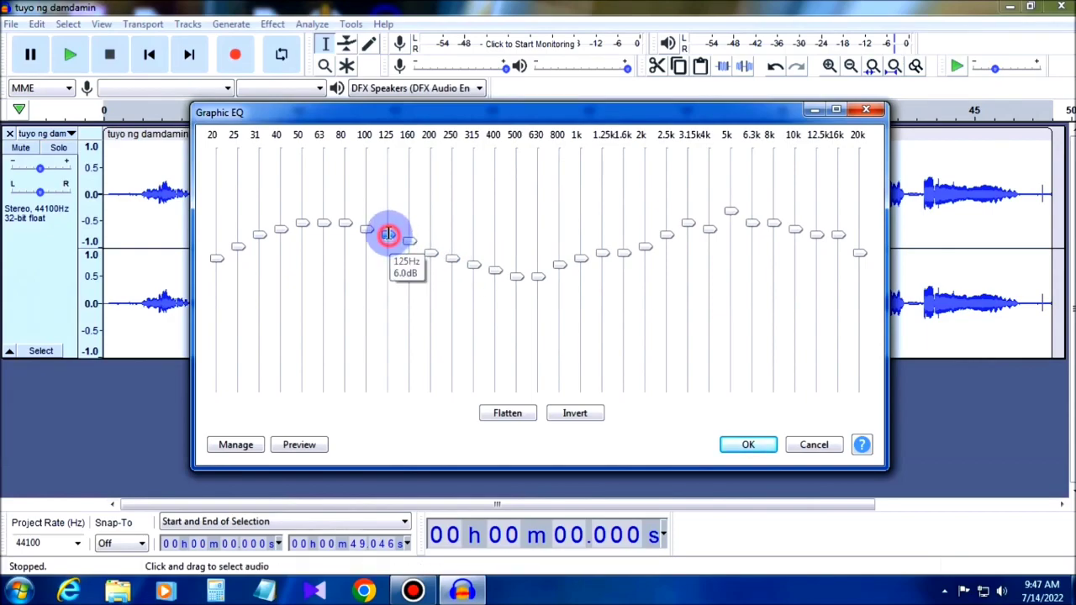
{"action": "left_click_drag", "start_coordinate": [389, 236], "coordinate": [366, 221]}
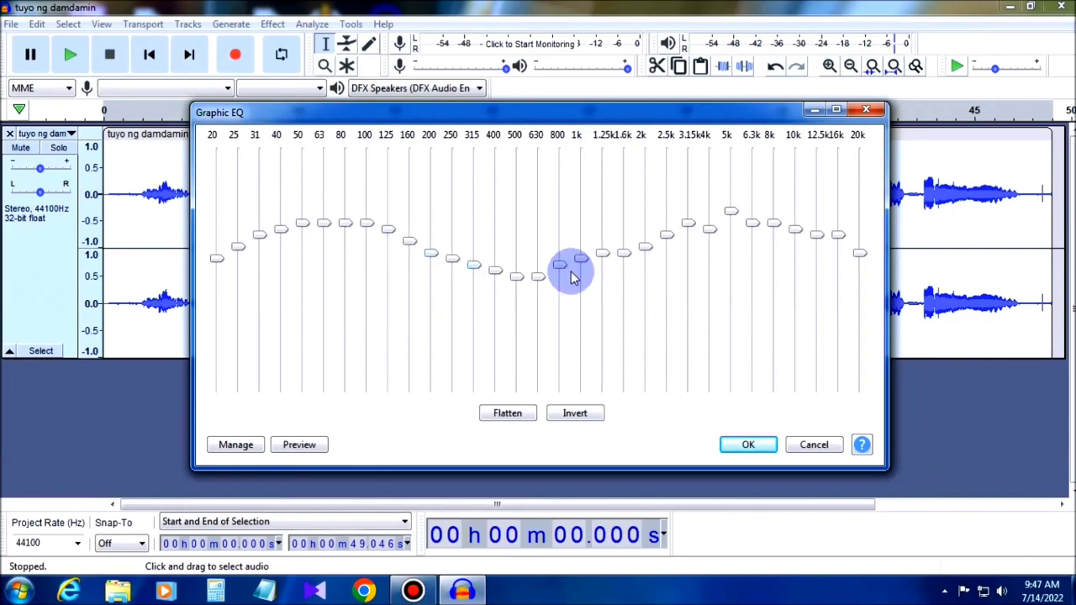
Slightly lower the 800 Hz and 16k bands and raise the 1.6k, 2k, 2.5k, 4k and 6.3k bands to smooth the curve
{"action": "left_click_drag", "start_coordinate": [559, 264], "coordinate": [546, 280]}
{"action": "left_click", "coordinate": [600, 262]}
{"action": "mouse_move", "coordinate": [623, 251]}
{"action": "left_mouse_down"}
{"action": "mouse_move", "coordinate": [644, 235]}
{"action": "mouse_move", "coordinate": [606, 251]}
{"action": "left_mouse_up"}
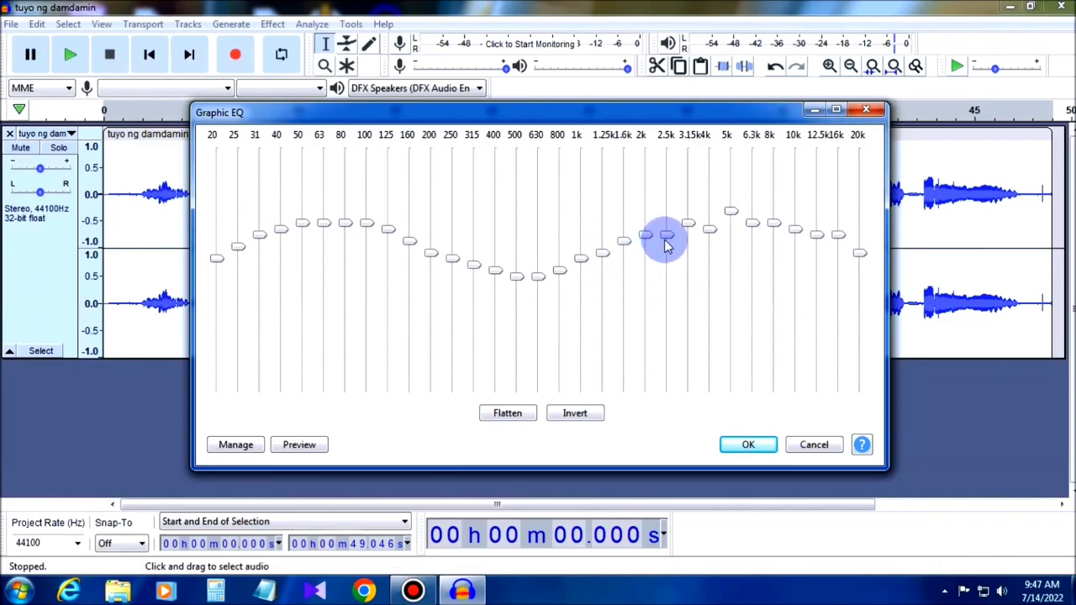
{"action": "left_click_drag", "start_coordinate": [665, 235], "coordinate": [756, 220]}
{"action": "left_click_drag", "start_coordinate": [837, 235], "coordinate": [858, 241]}
{"action": "left_click_drag", "start_coordinate": [759, 222], "coordinate": [753, 214]}
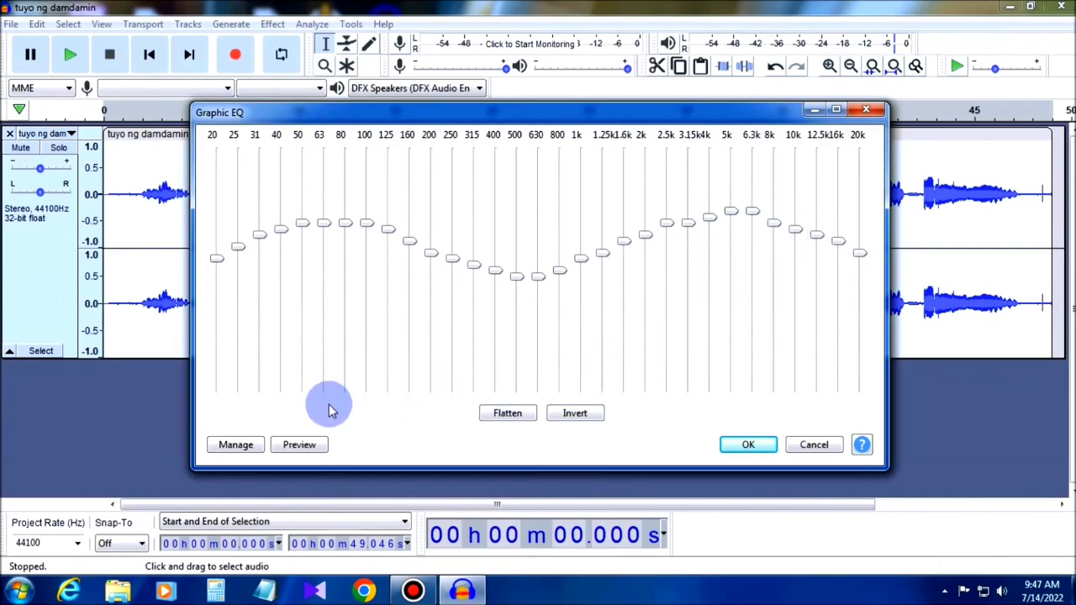
Raise the bands from 2k to 20k further while previewing the sound, and apply the Graphic EQ to the track
{"action": "left_click", "coordinate": [302, 444]}
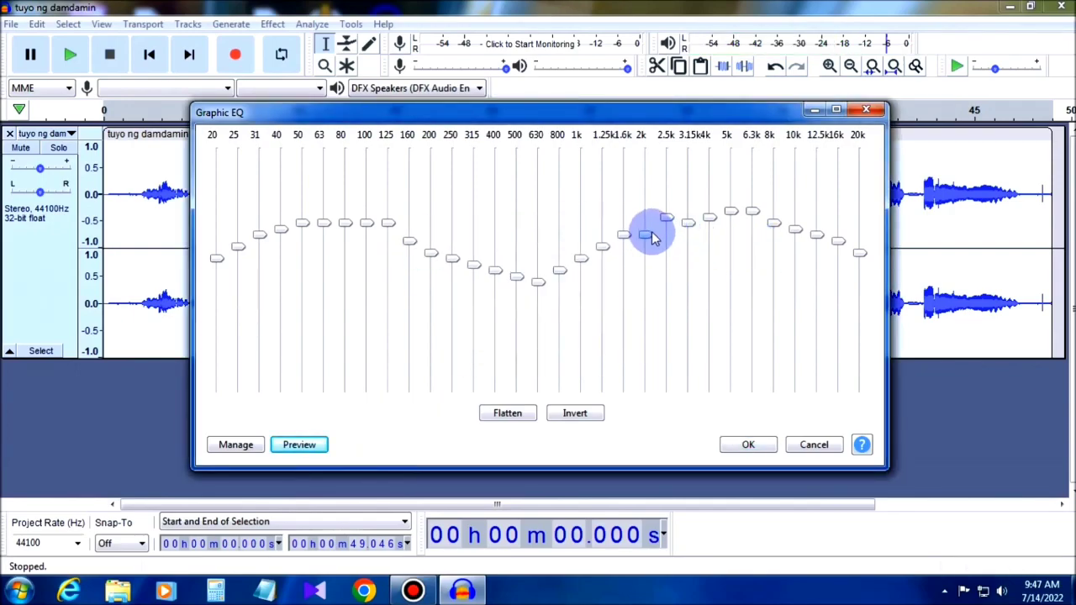
{"action": "left_click_drag", "start_coordinate": [651, 237], "coordinate": [857, 243]}
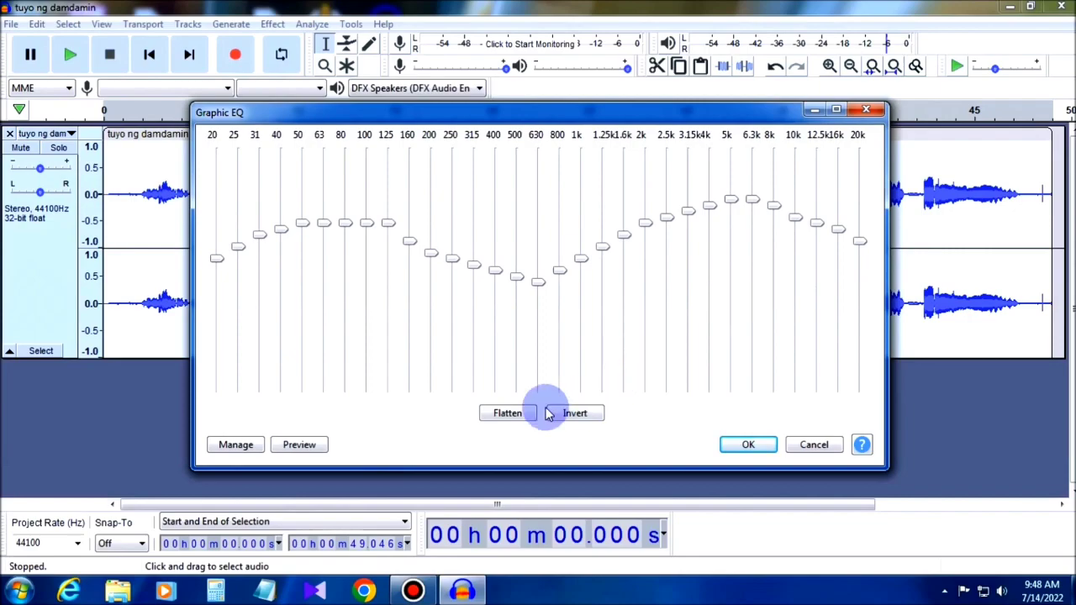
{"action": "left_click", "coordinate": [316, 452]}
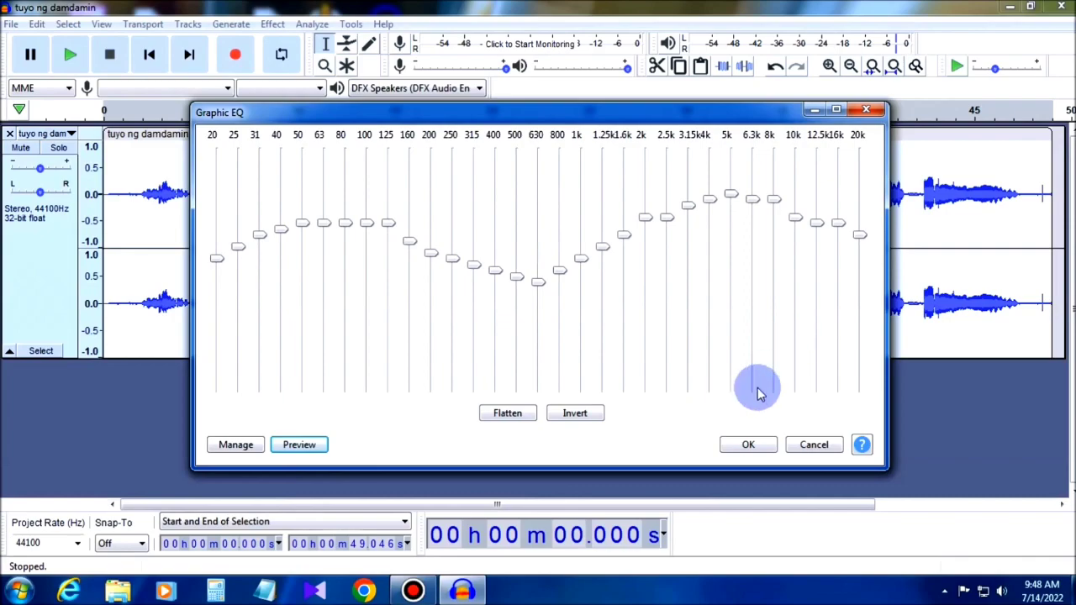
{"action": "left_click", "coordinate": [747, 444]}
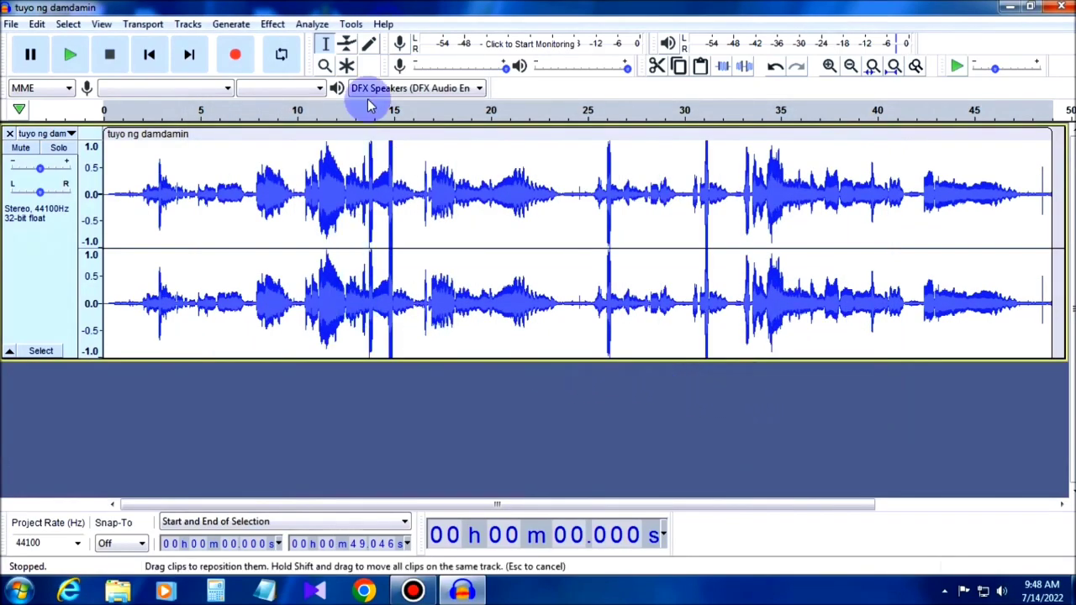
Open the Echo effect for the track and preview it with a delay time of 1 second
{"action": "left_click", "coordinate": [274, 24]}
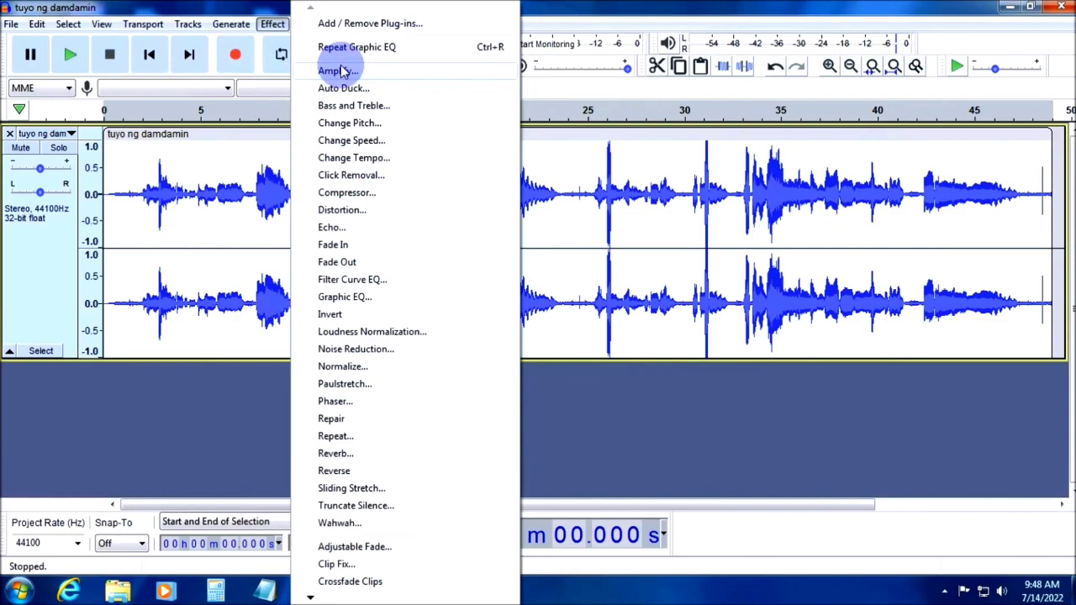
{"action": "left_click", "coordinate": [356, 229]}
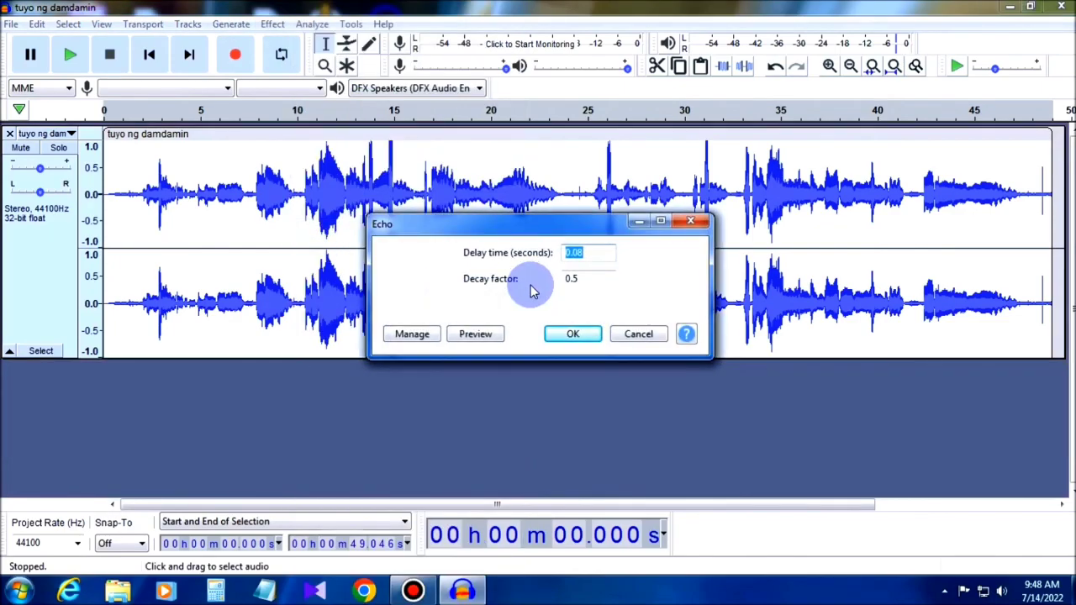
{"action": "left_click", "coordinate": [597, 252]}
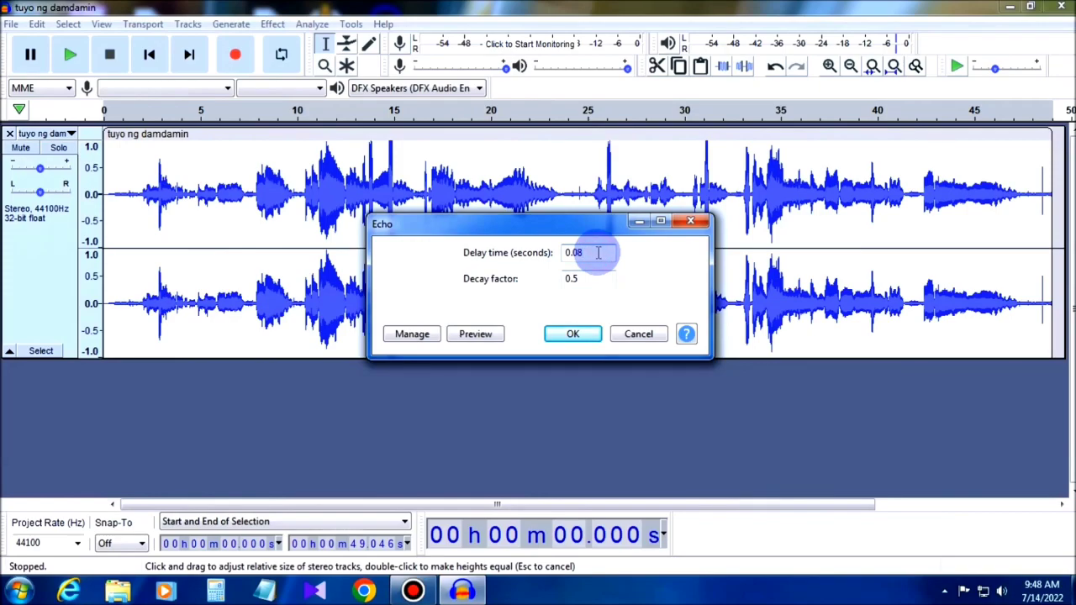
{"action": "double_click", "coordinate": [598, 253]}
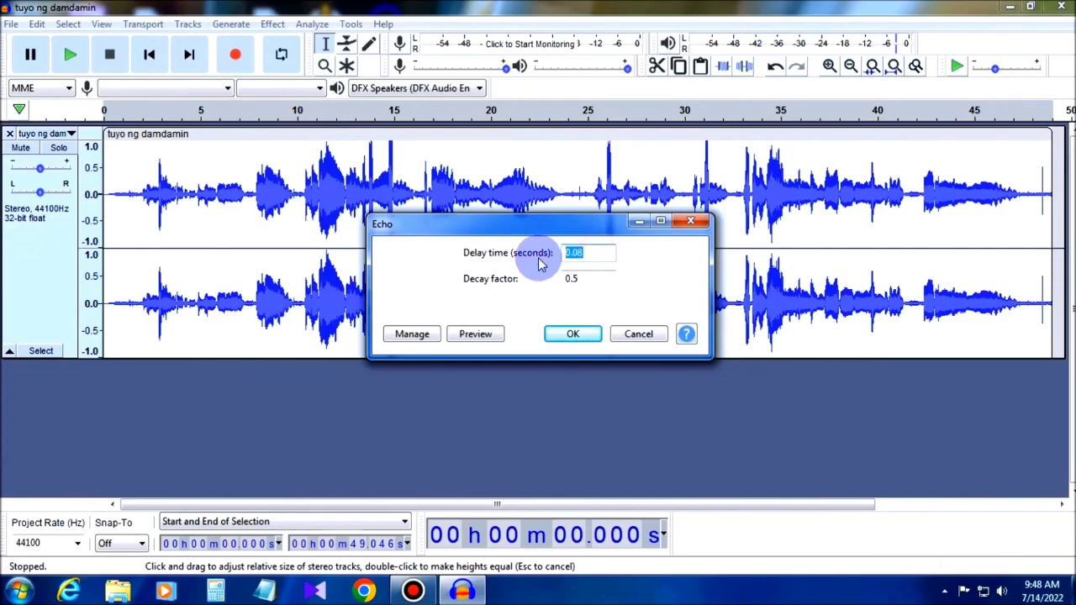
{"action": "type", "text": "1"}
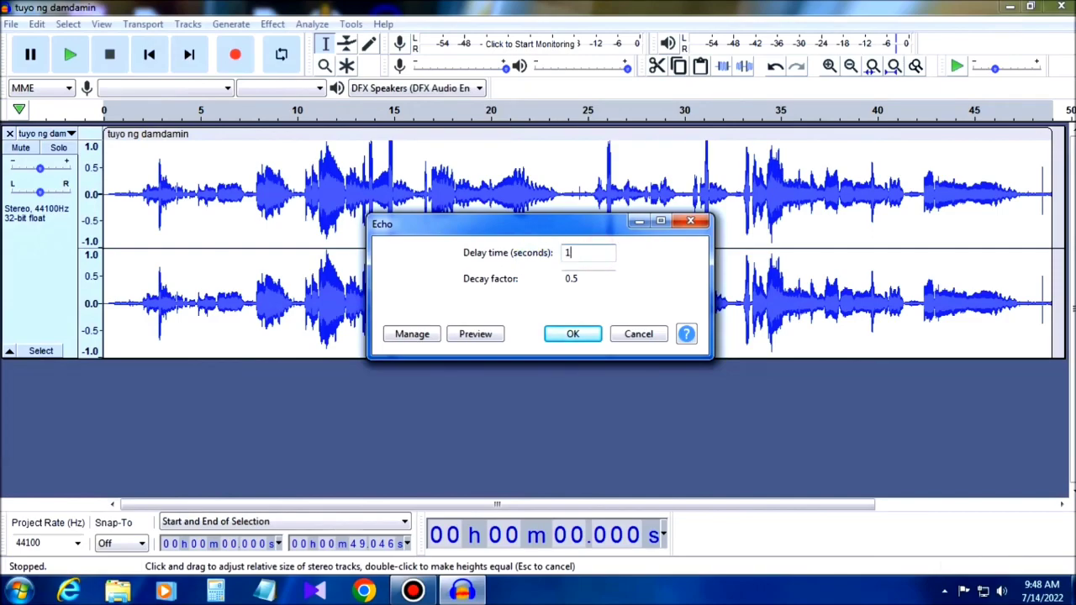
{"action": "left_click", "coordinate": [489, 336]}
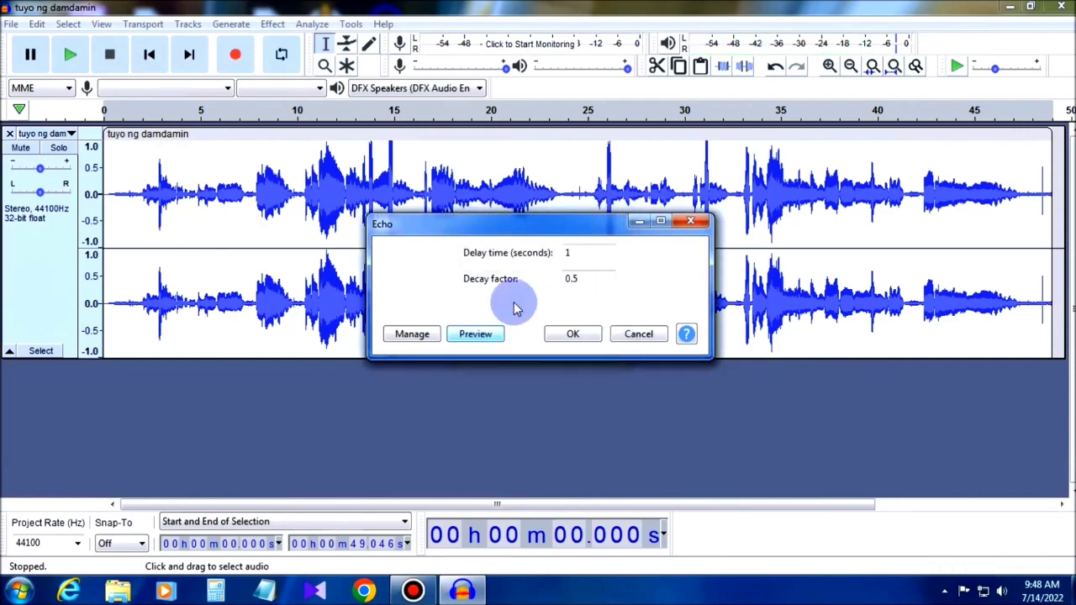
Set the echo delay time to 0.08 seconds, preview it, and apply the Echo effect to the track
{"action": "left_click_drag", "start_coordinate": [582, 253], "coordinate": [555, 252]}
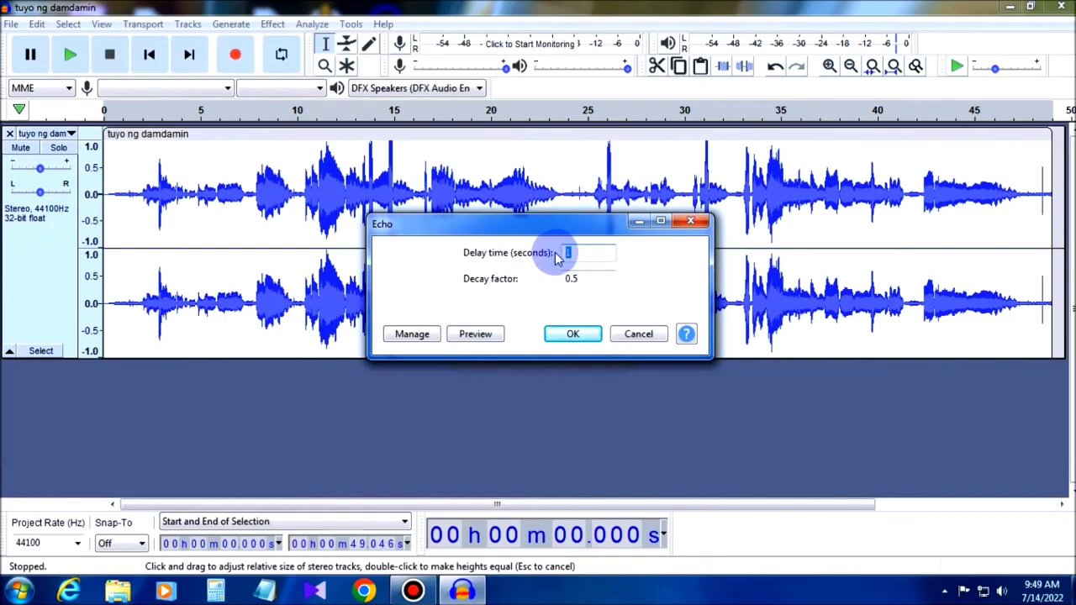
{"action": "type", "text": ".08"}
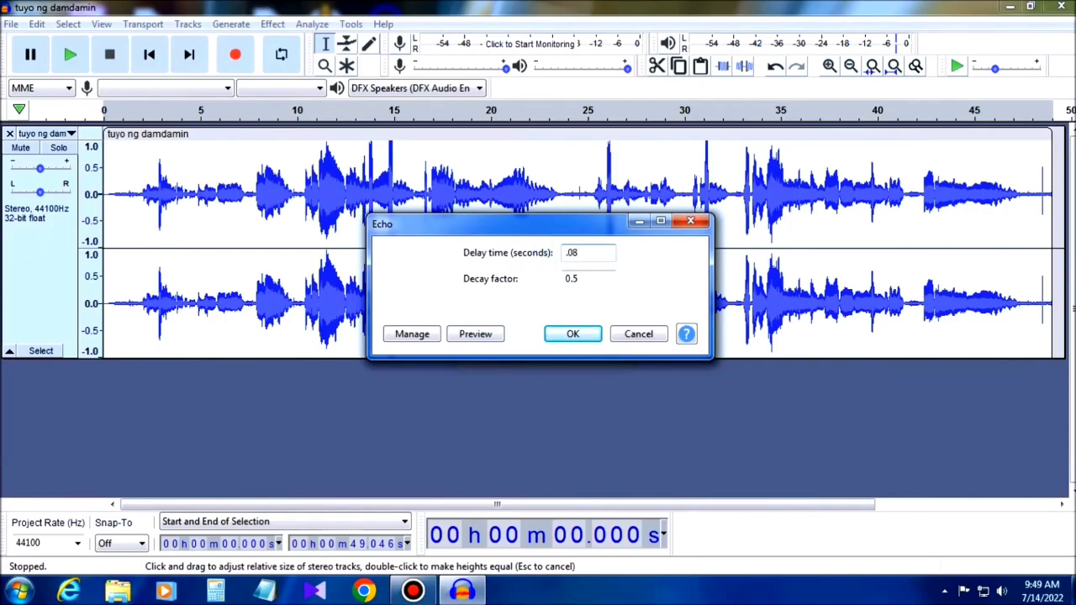
{"action": "left_click", "coordinate": [491, 335]}
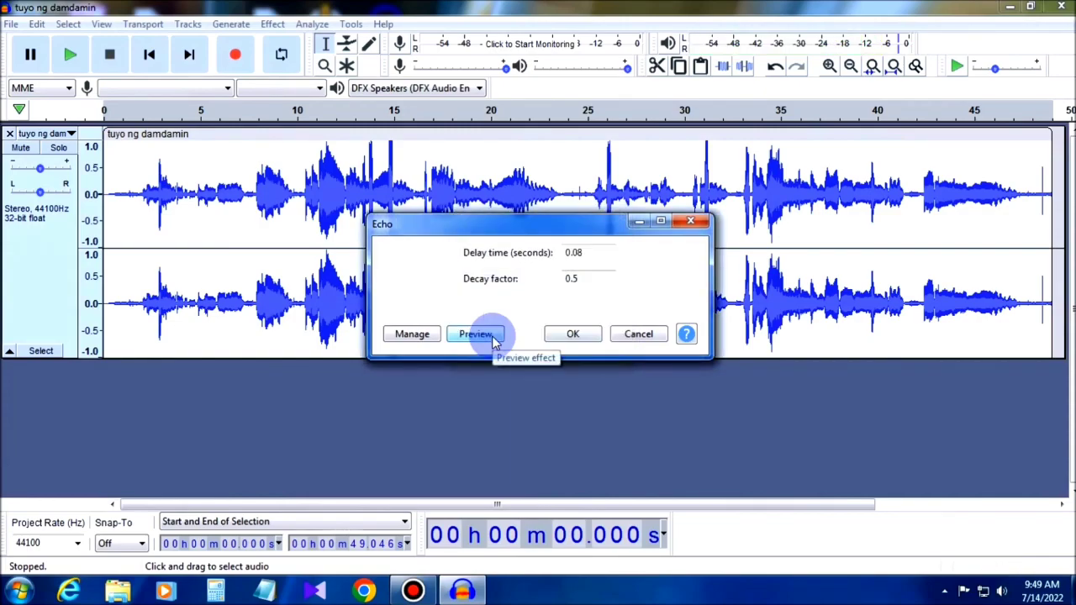
{"action": "left_click", "coordinate": [592, 336]}
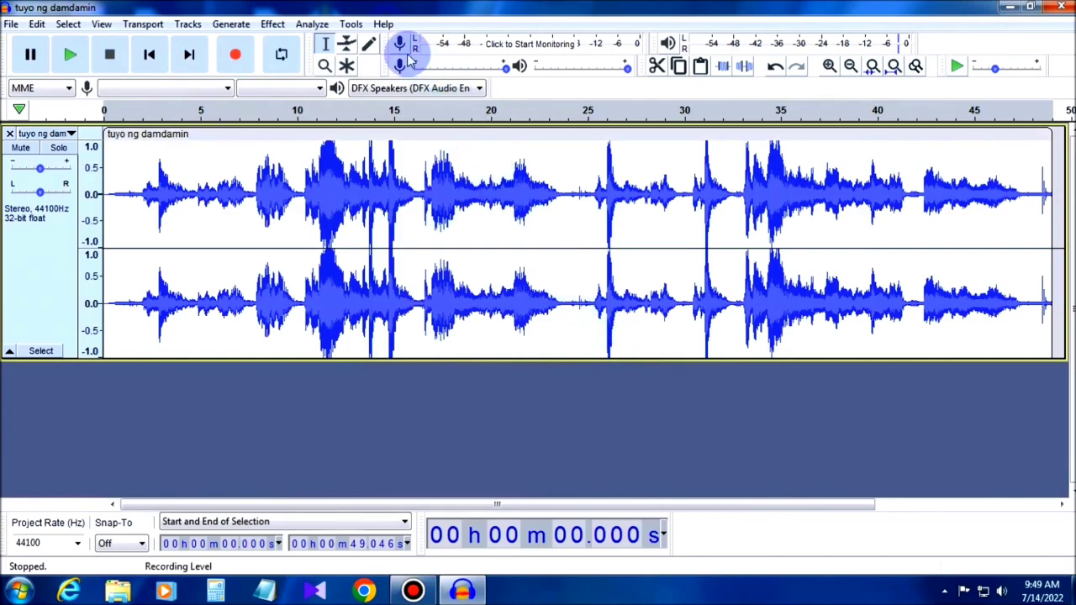
Open the Reverb effect for the track and load the Vocal I factory preset
{"action": "left_click", "coordinate": [273, 26]}
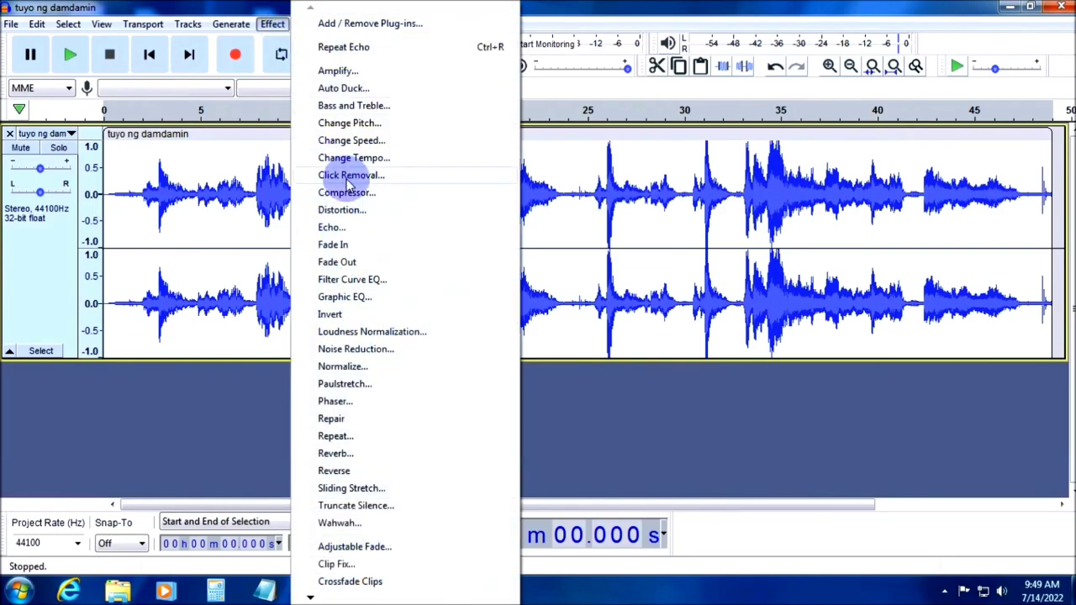
{"action": "left_click", "coordinate": [338, 453]}
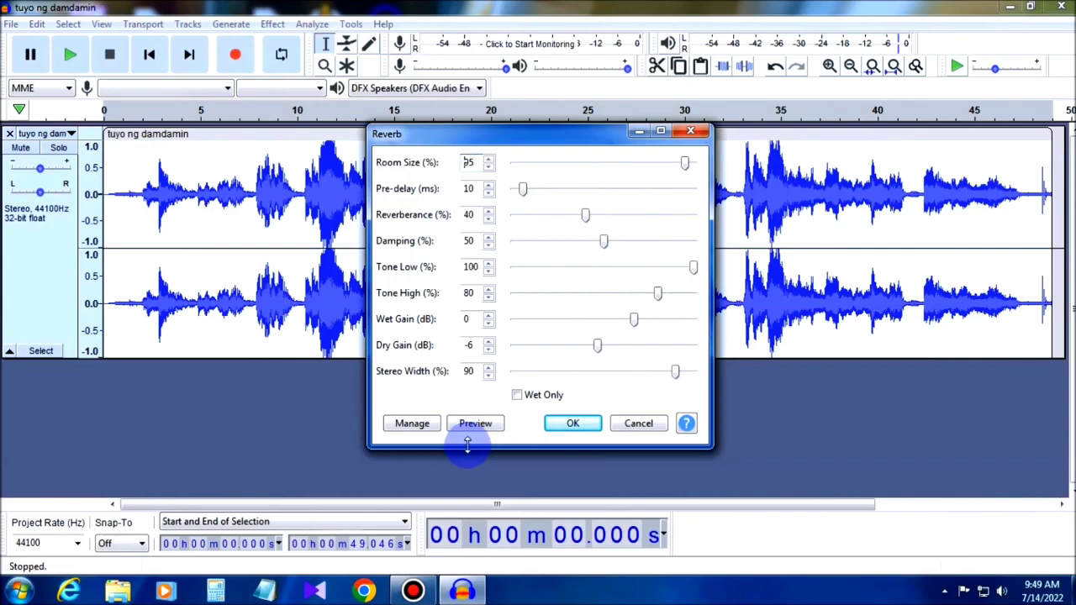
{"action": "left_click", "coordinate": [416, 426]}
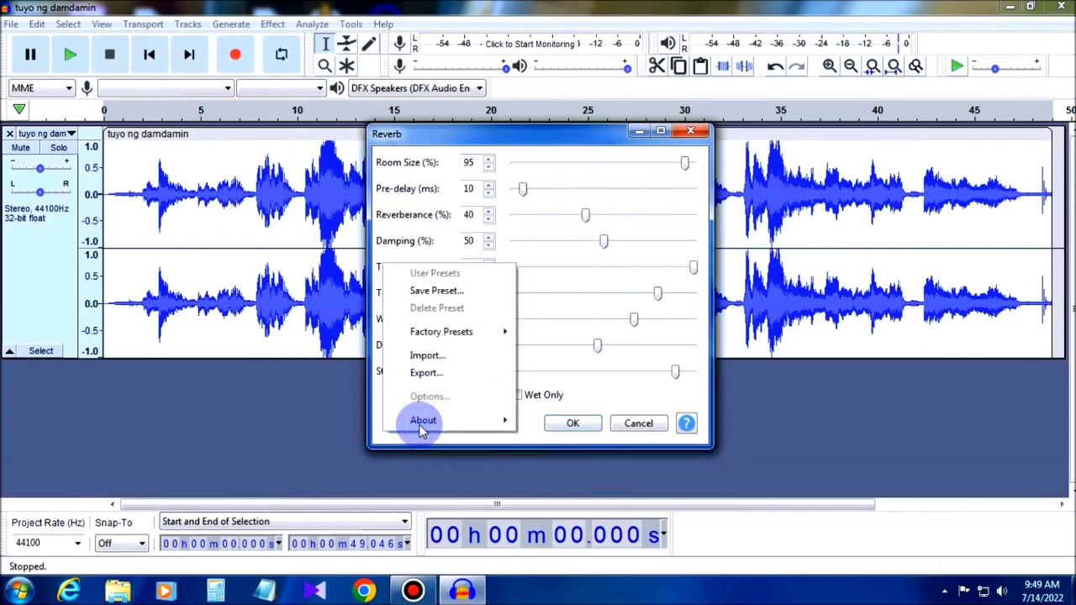
{"action": "mouse_move", "coordinate": [479, 340]}
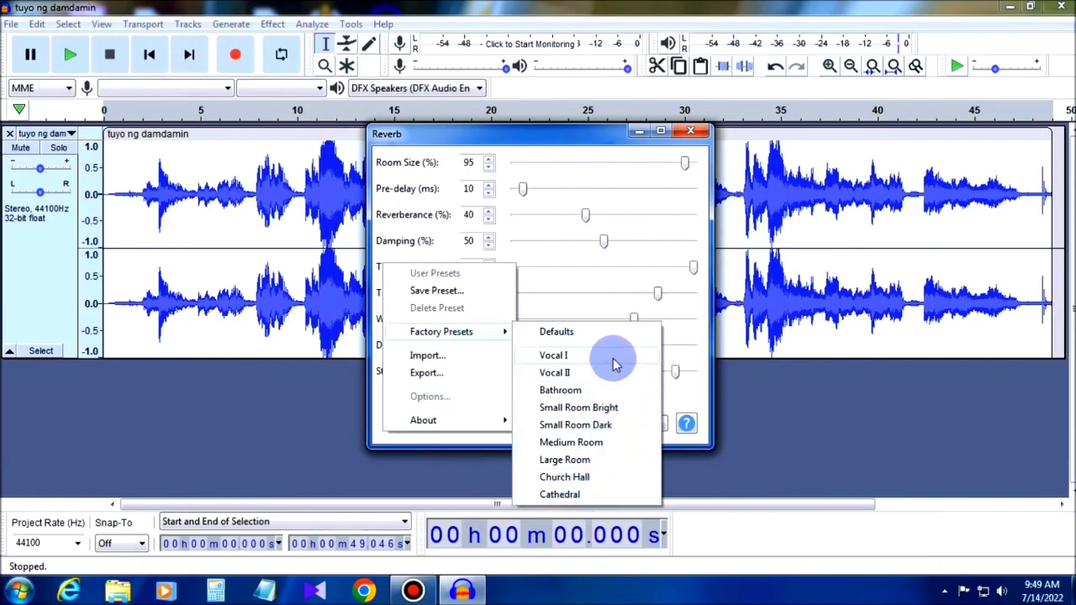
{"action": "left_click", "coordinate": [574, 360]}
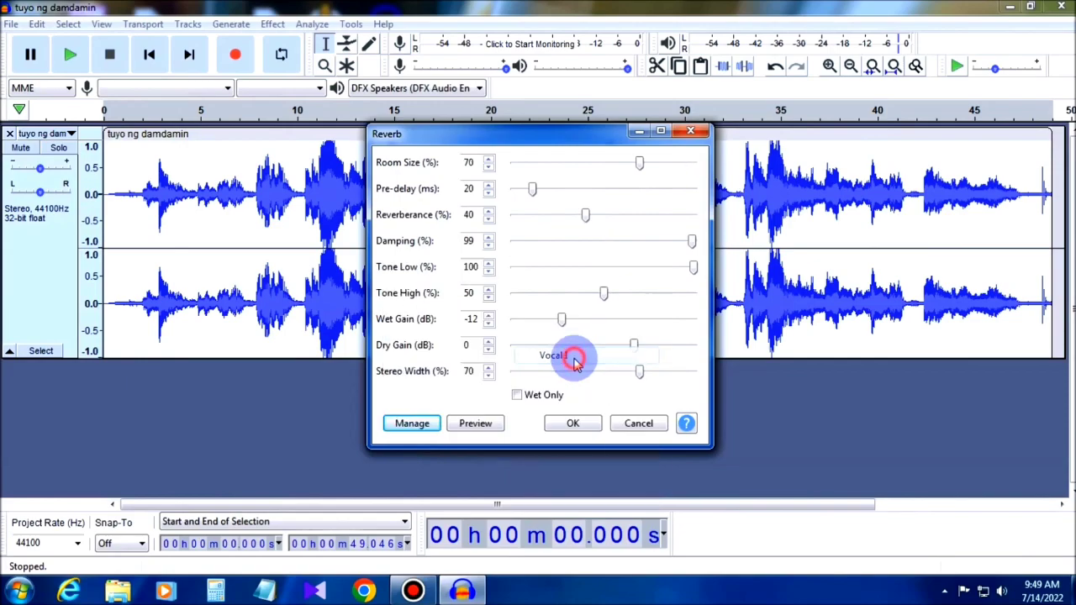
Preview the reverb with the loaded Vocal I preset, and load and preview the Vocal II factory preset
{"action": "left_click", "coordinate": [486, 425]}
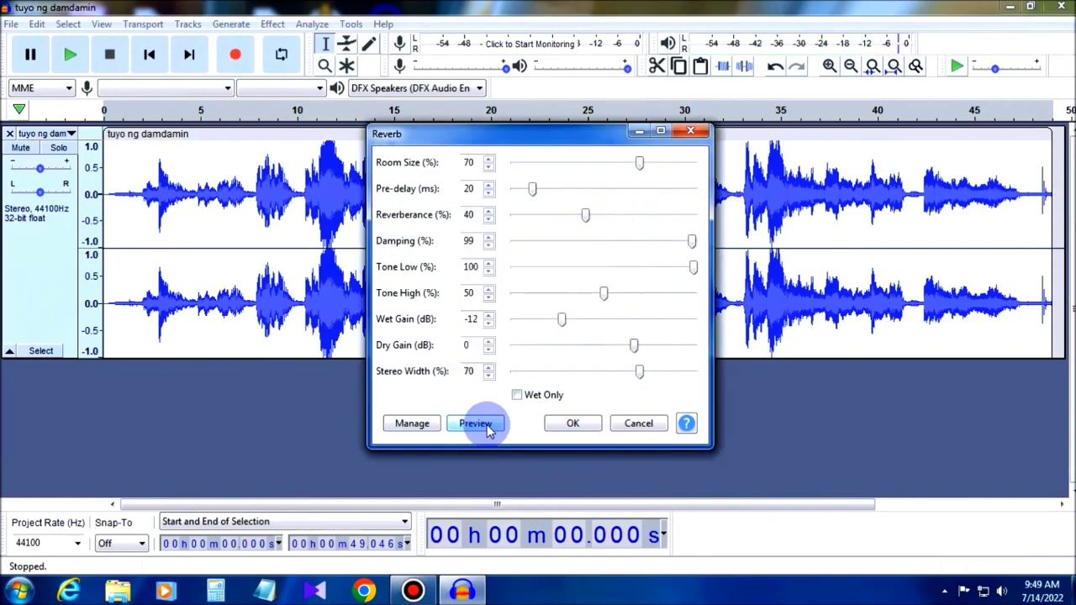
{"action": "left_click", "coordinate": [418, 423]}
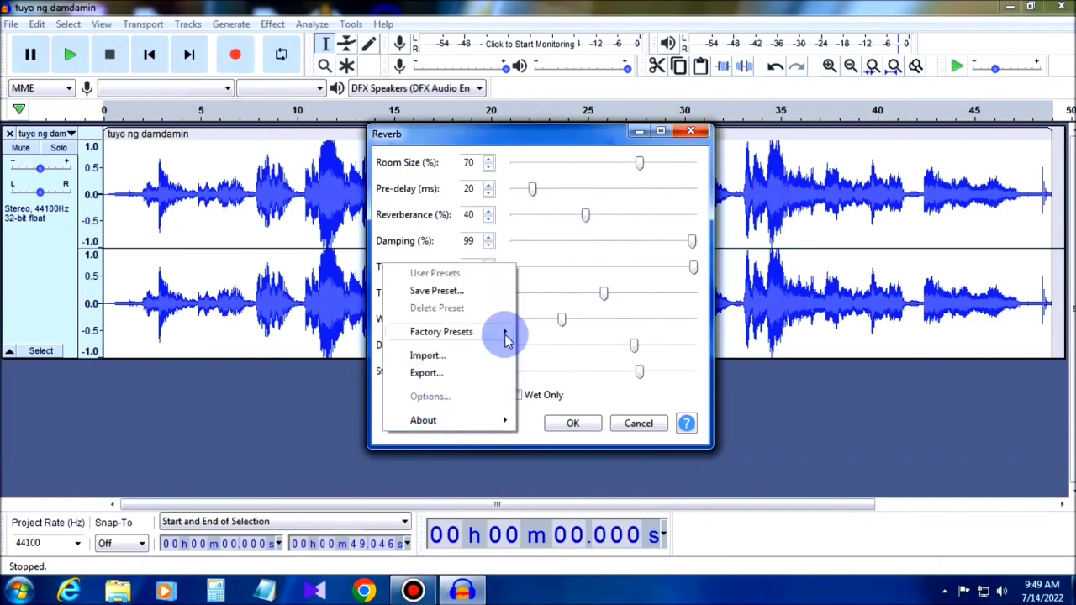
{"action": "left_click", "coordinate": [583, 372]}
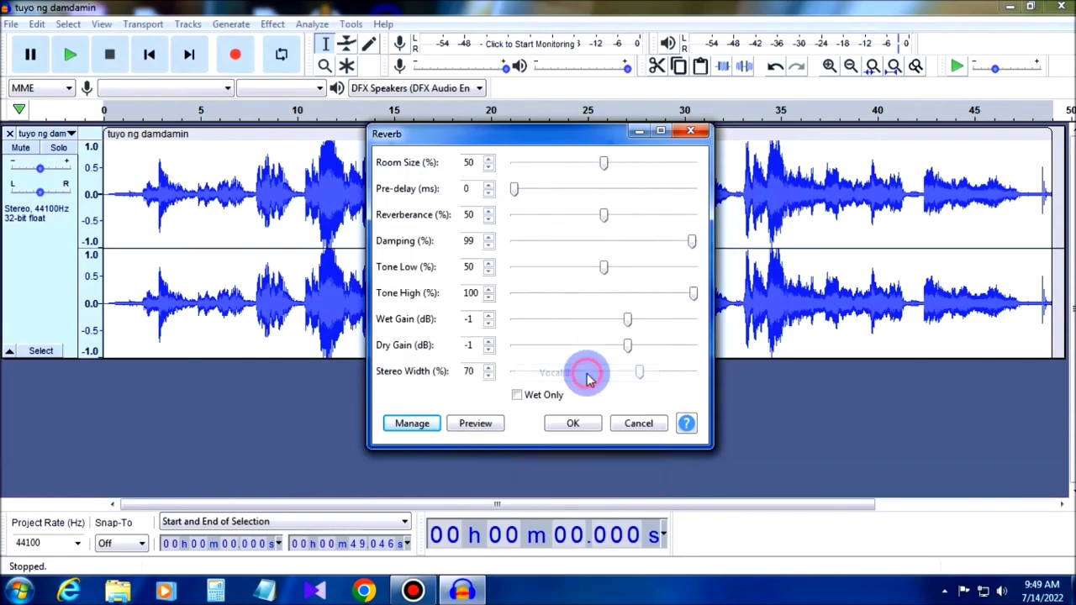
{"action": "left_click", "coordinate": [480, 423]}
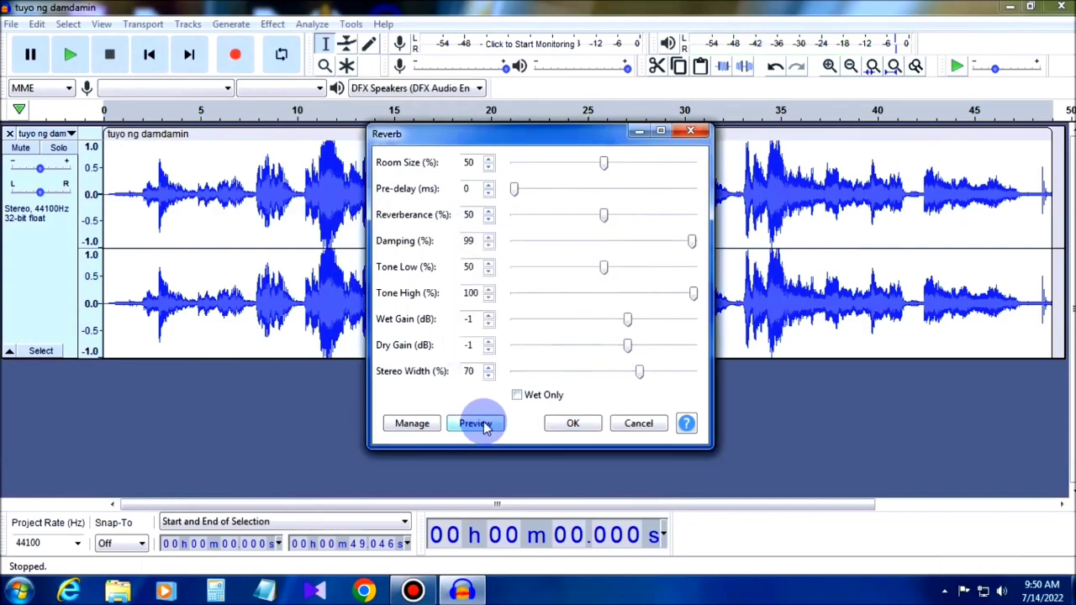
Load the Bathroom factory preset for the reverb and preview it
{"action": "left_click", "coordinate": [413, 425]}
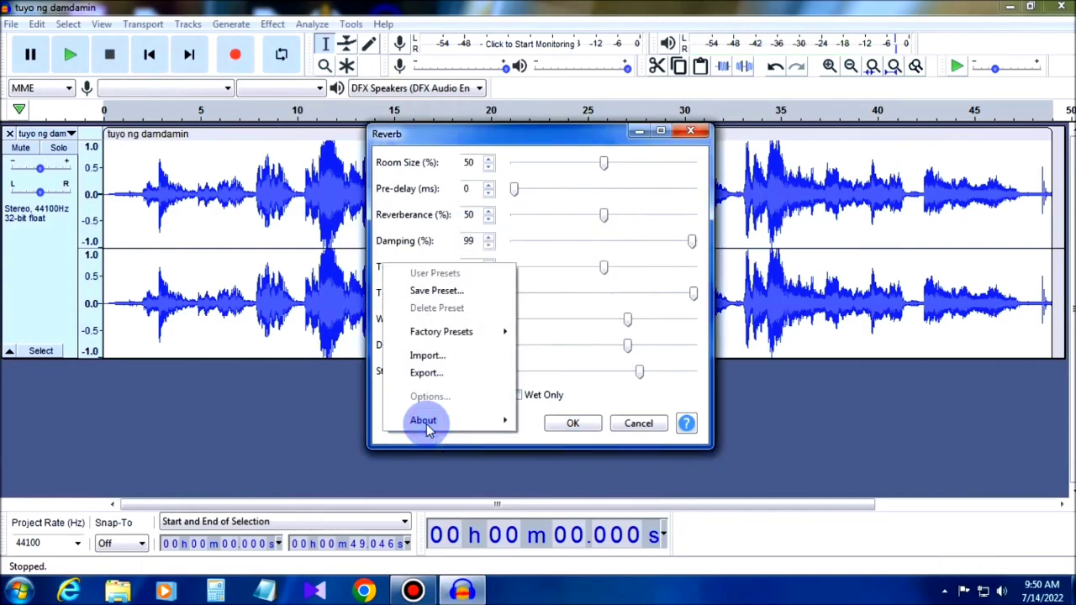
{"action": "mouse_move", "coordinate": [494, 338]}
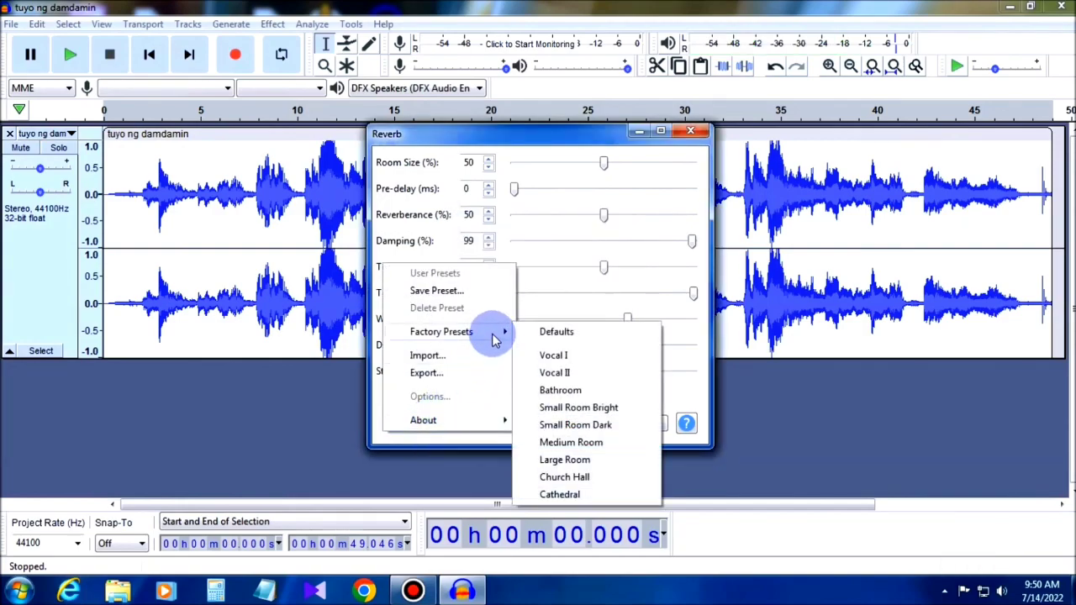
{"action": "left_click", "coordinate": [594, 392]}
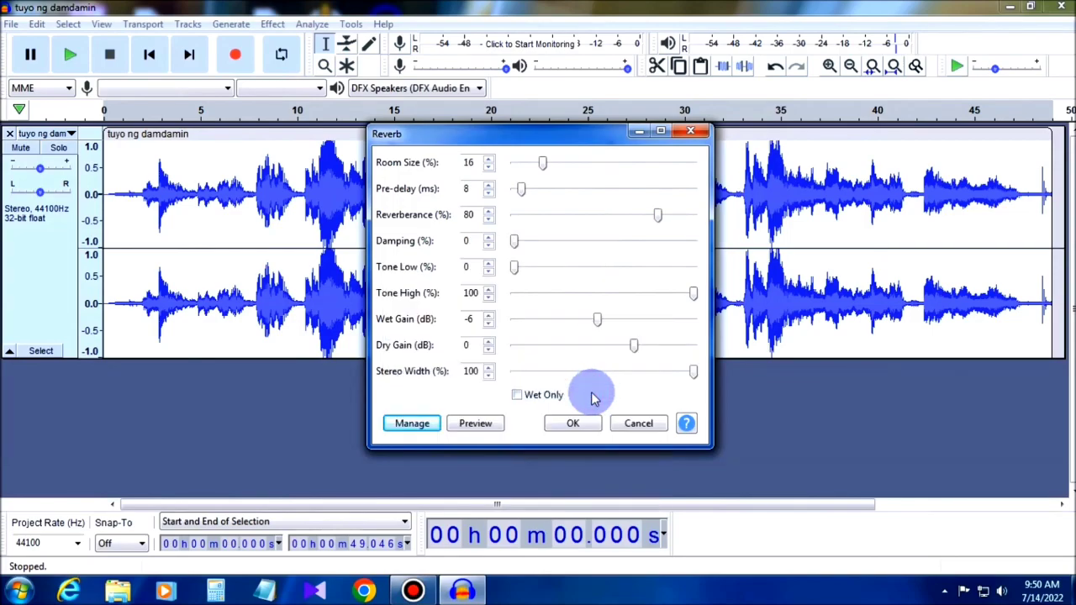
{"action": "left_click", "coordinate": [480, 426]}
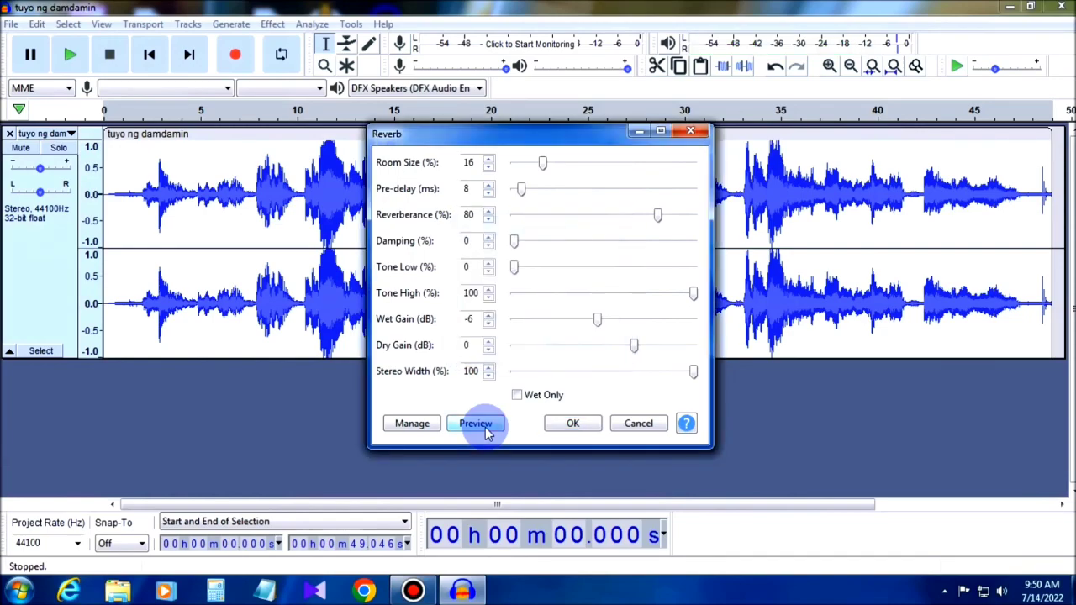
Load and preview the Large Room factory preset, and apply the Reverb effect and play back the track
{"action": "left_click", "coordinate": [413, 423]}
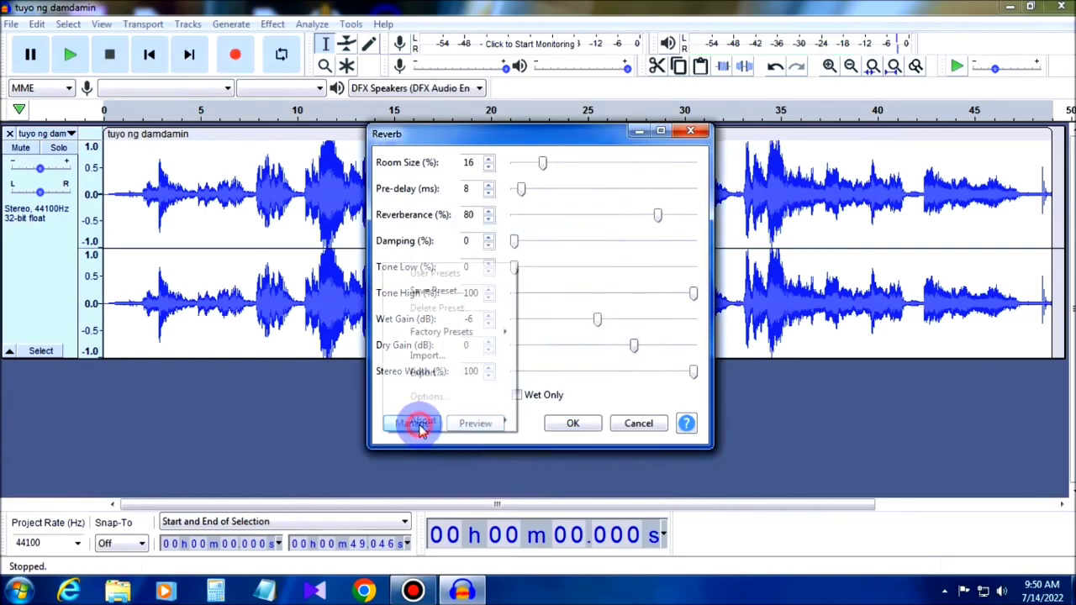
{"action": "mouse_move", "coordinate": [480, 336]}
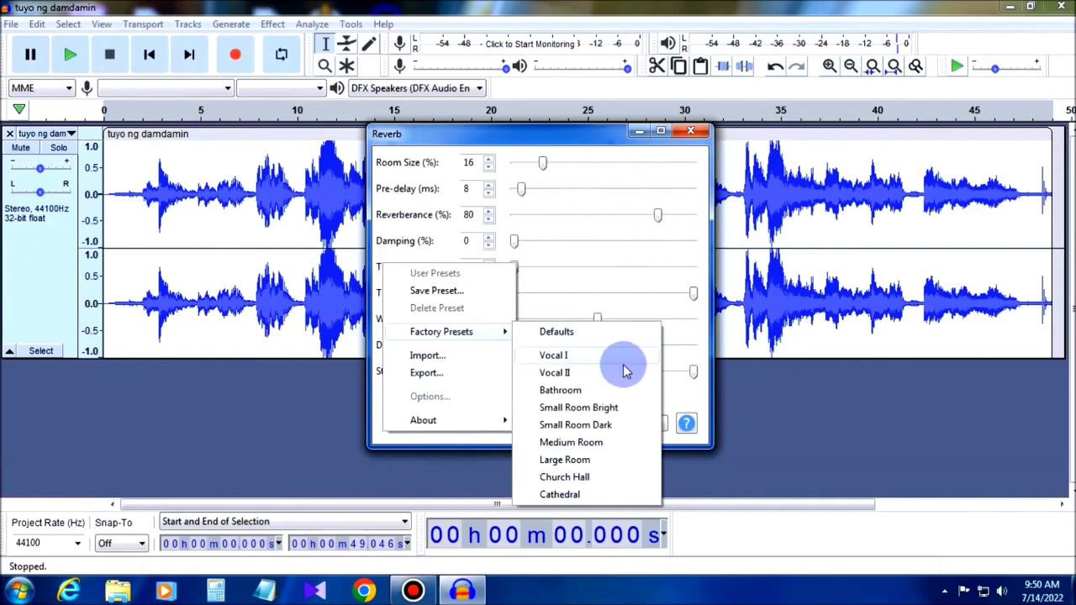
{"action": "left_click", "coordinate": [587, 461]}
{"action": "left_click", "coordinate": [478, 425]}
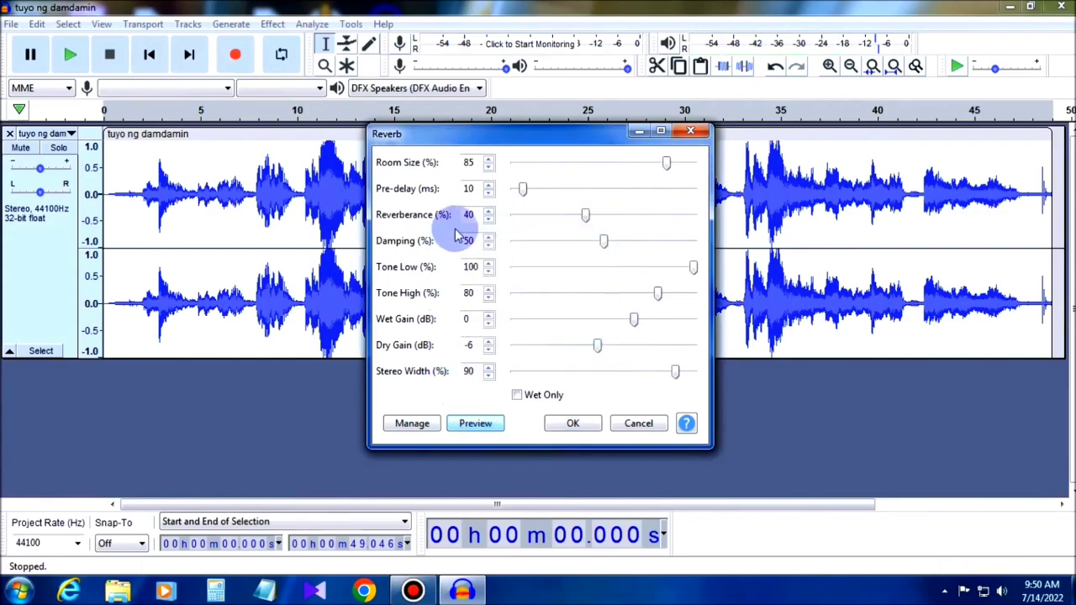
{"action": "left_click", "coordinate": [598, 426]}
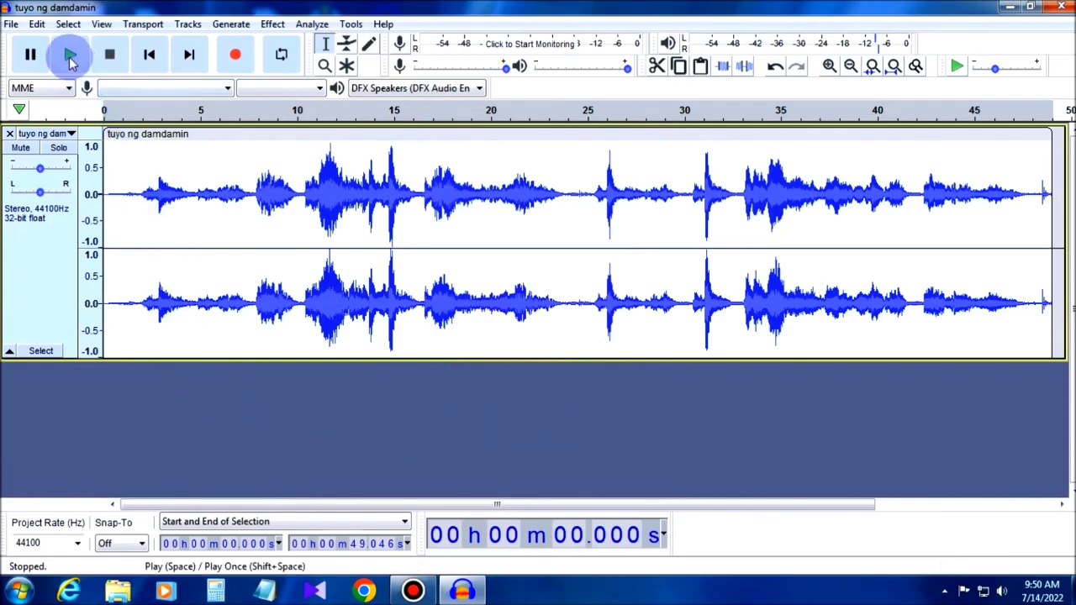
{"action": "left_click", "coordinate": [71, 56]}
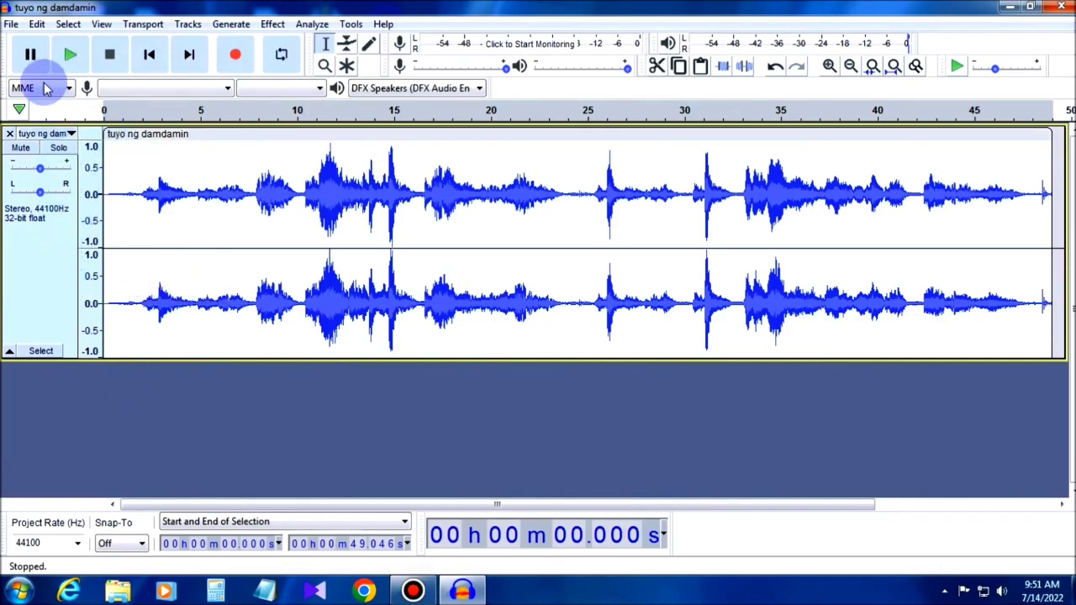
Import the original tuyo ng damdamin audio file from My Music as a second track
{"action": "left_click", "coordinate": [12, 25]}
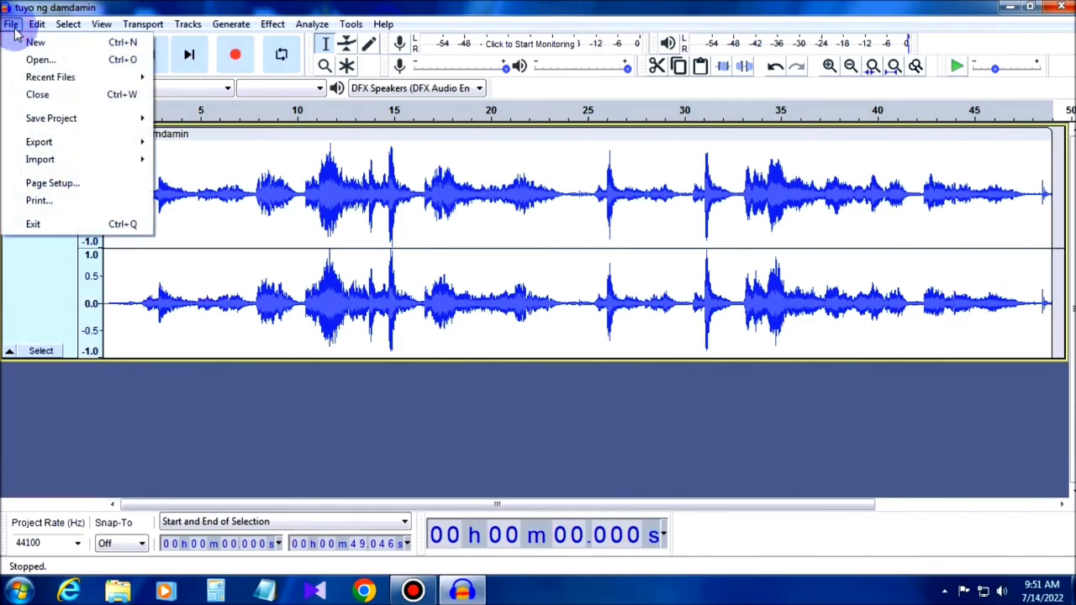
{"action": "mouse_move", "coordinate": [38, 159]}
{"action": "left_click", "coordinate": [177, 164]}
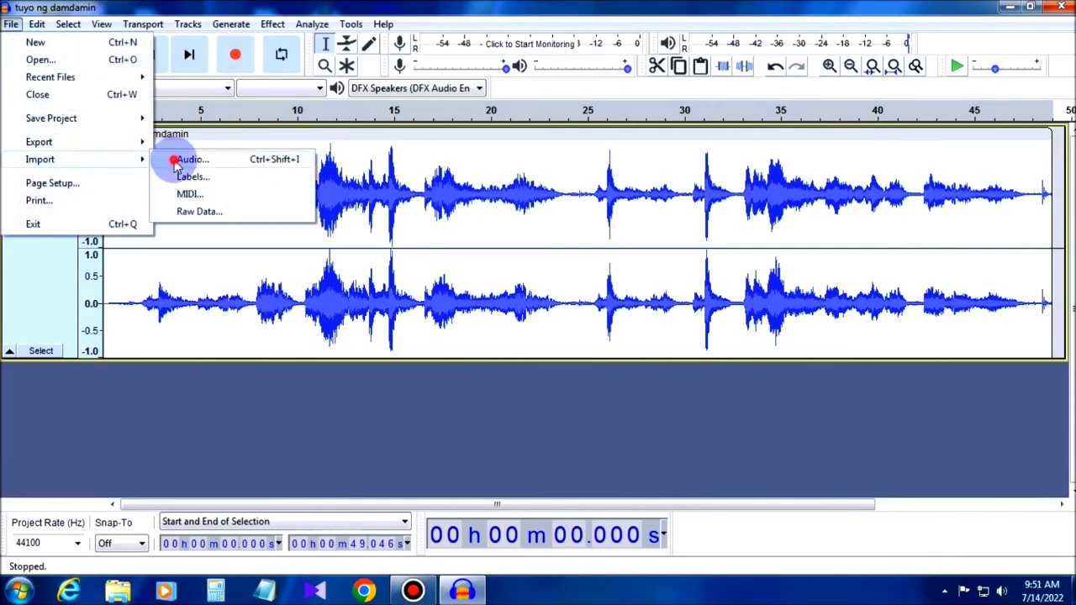
{"action": "left_click", "coordinate": [157, 158]}
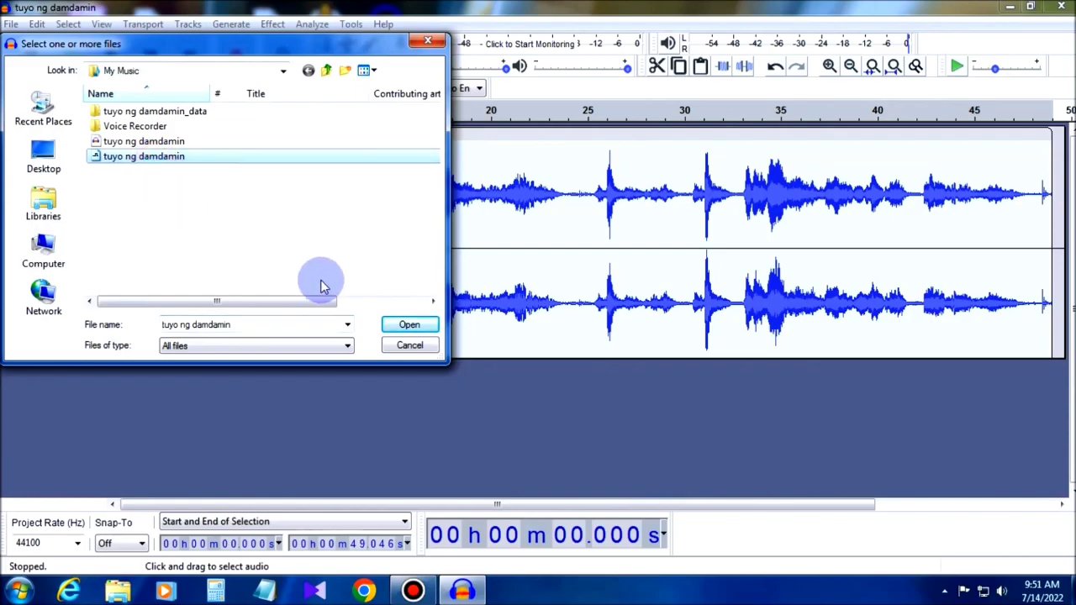
{"action": "left_click", "coordinate": [404, 331]}
{"action": "left_click", "coordinate": [427, 449]}
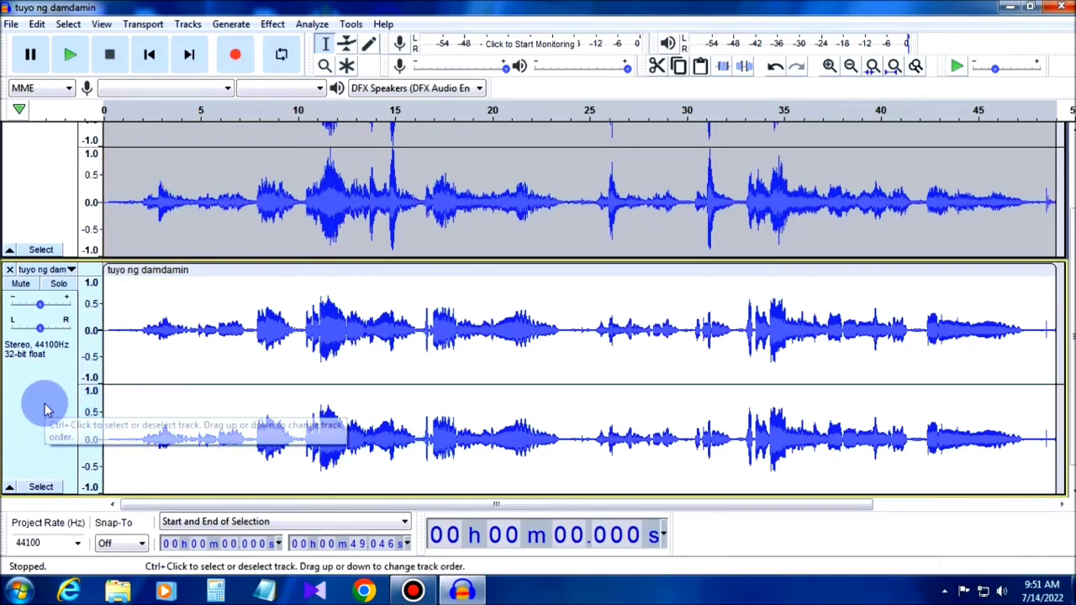
Open the Bass and Treble effect for the imported second track, set the bass to 12 dB and preview it
{"action": "left_click", "coordinate": [46, 406]}
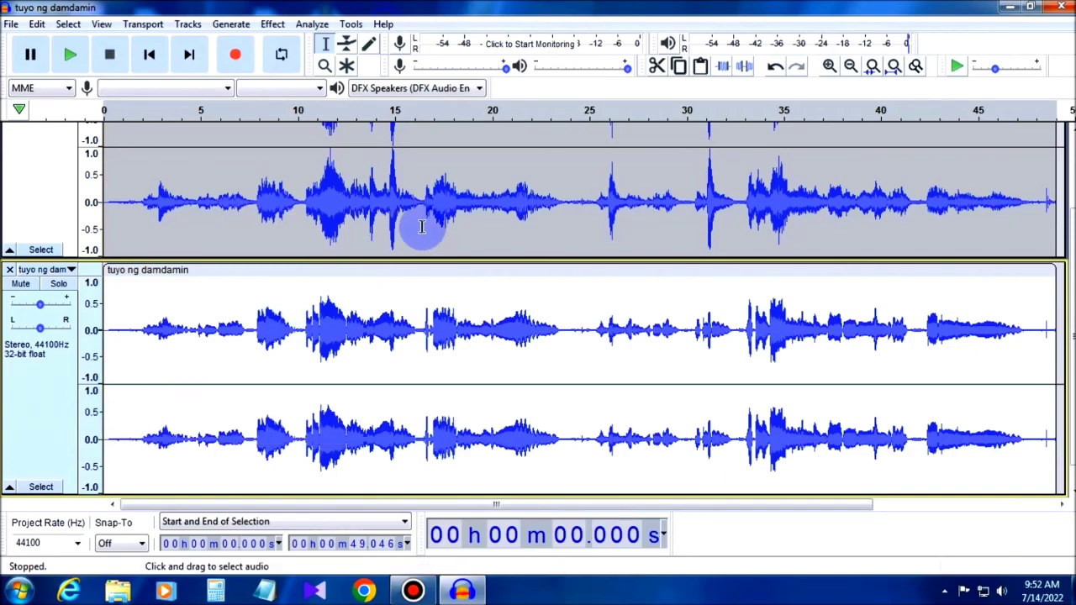
{"action": "left_click", "coordinate": [274, 24]}
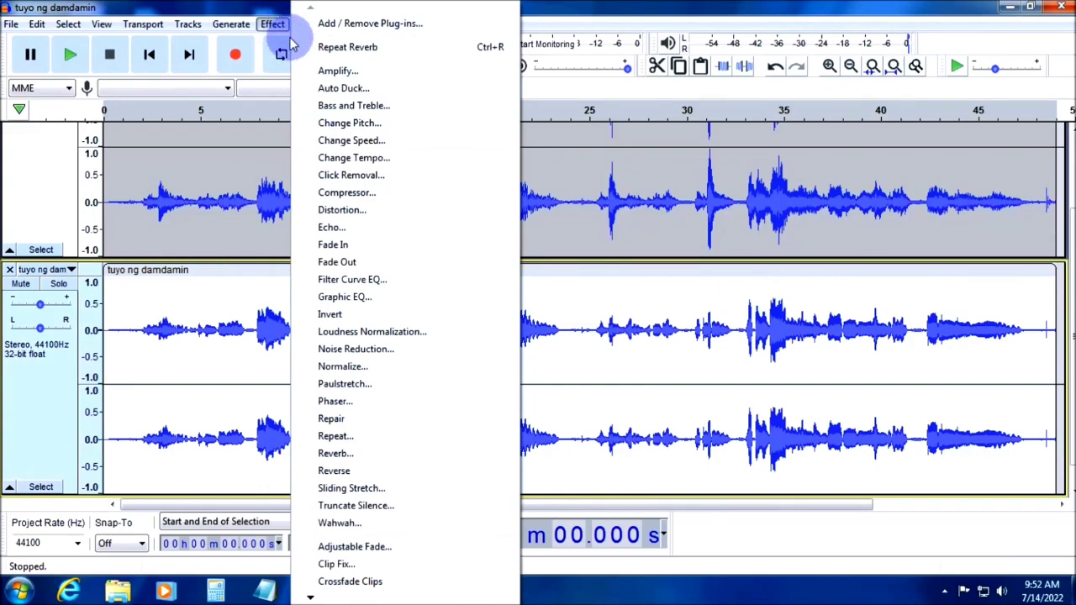
{"action": "left_click", "coordinate": [344, 105]}
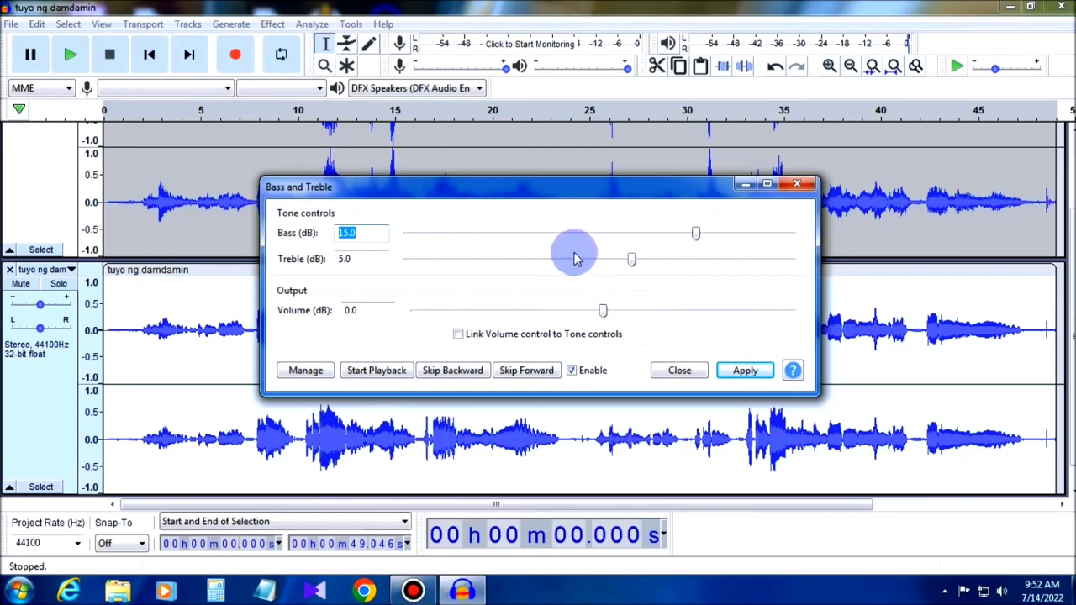
{"action": "left_click_drag", "start_coordinate": [695, 240], "coordinate": [637, 243]}
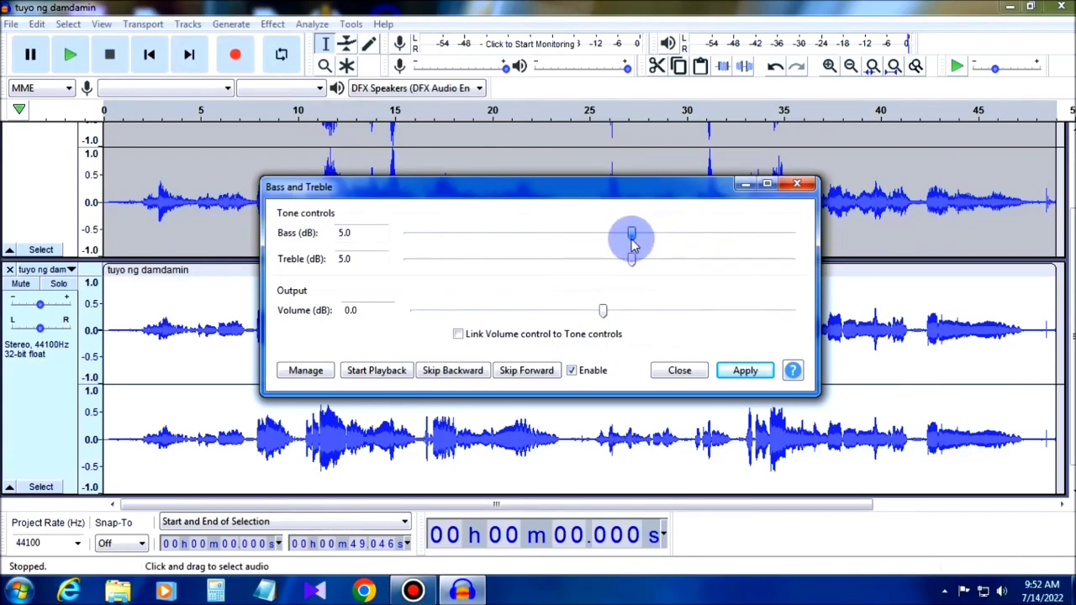
{"action": "left_click_drag", "start_coordinate": [635, 244], "coordinate": [668, 248]}
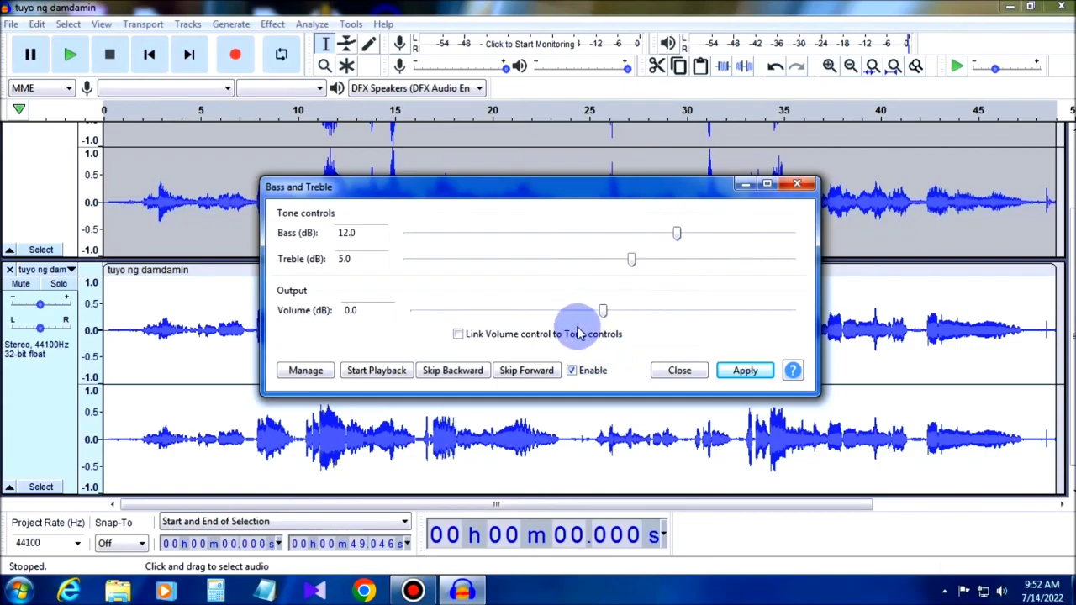
{"action": "left_click", "coordinate": [369, 373]}
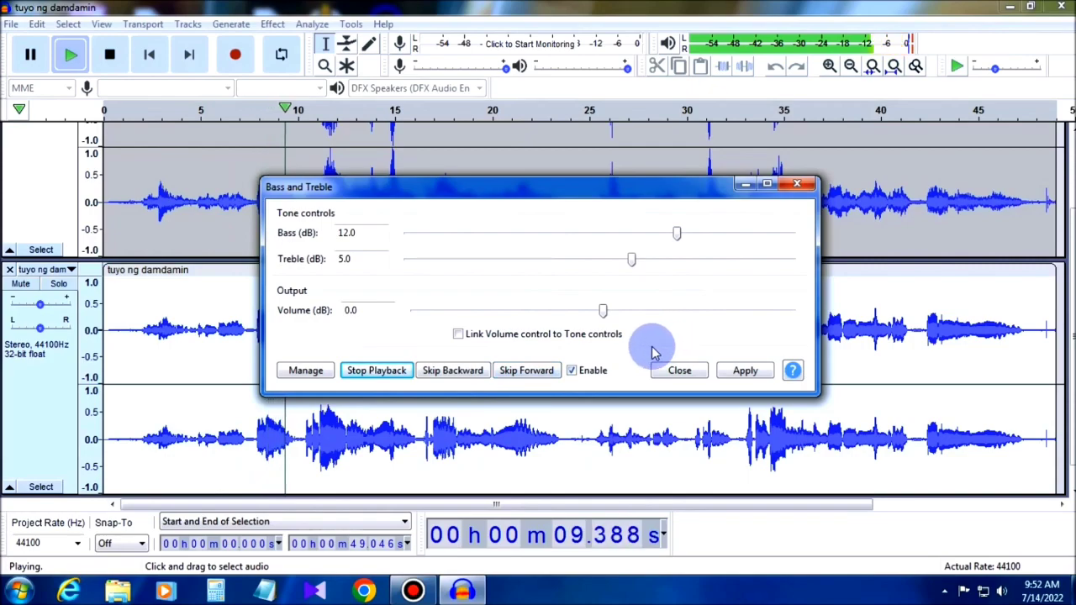
{"action": "left_click", "coordinate": [376, 371]}
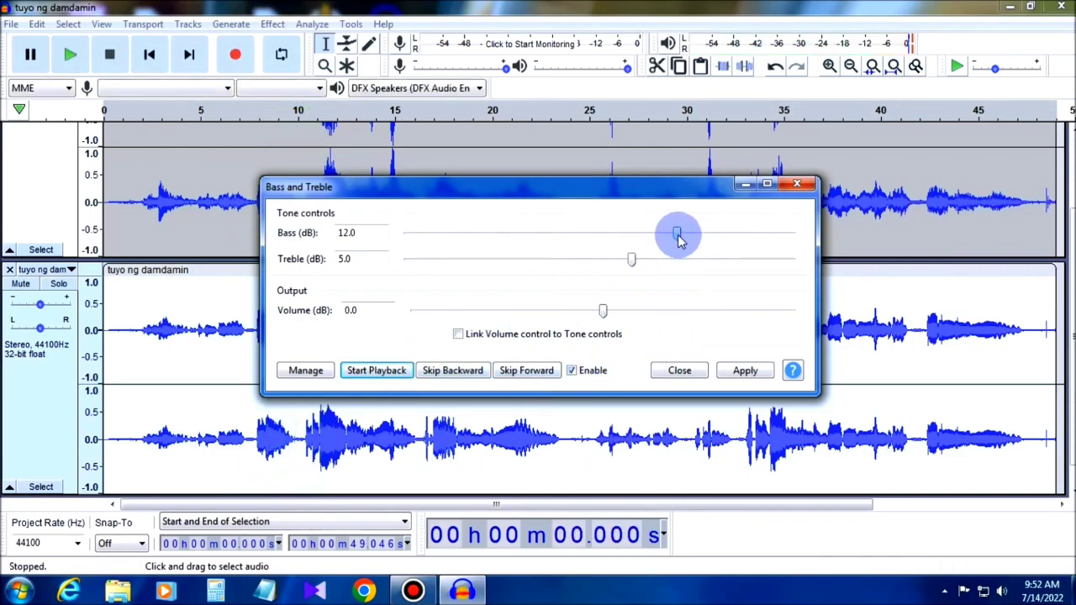
Set the bass to 15 dB, preview it, and apply Bass and Treble to the second track
{"action": "left_click_drag", "start_coordinate": [678, 236], "coordinate": [682, 238]}
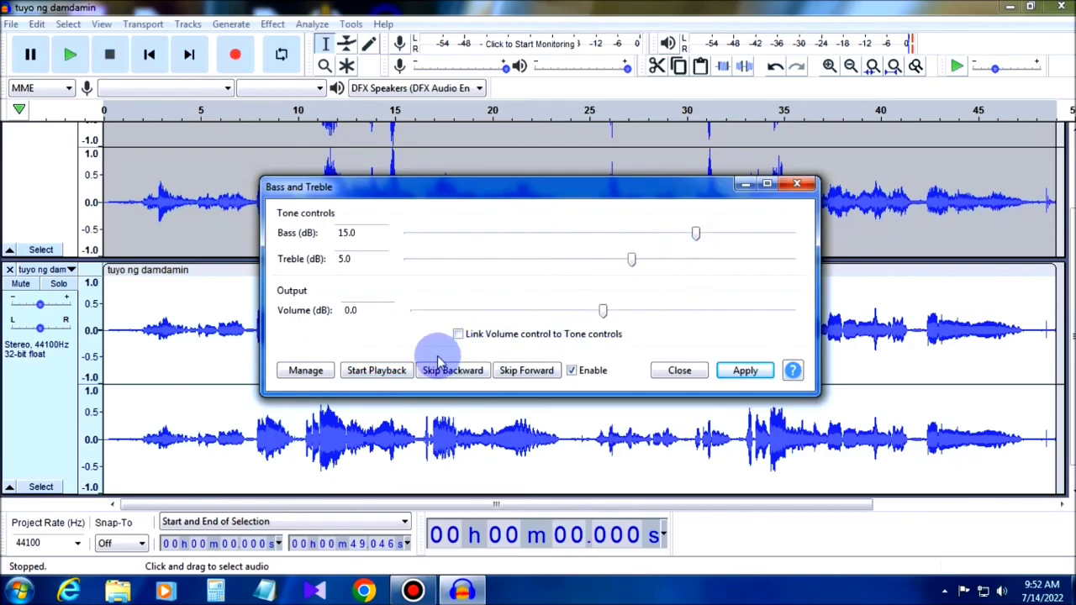
{"action": "left_click", "coordinate": [380, 369]}
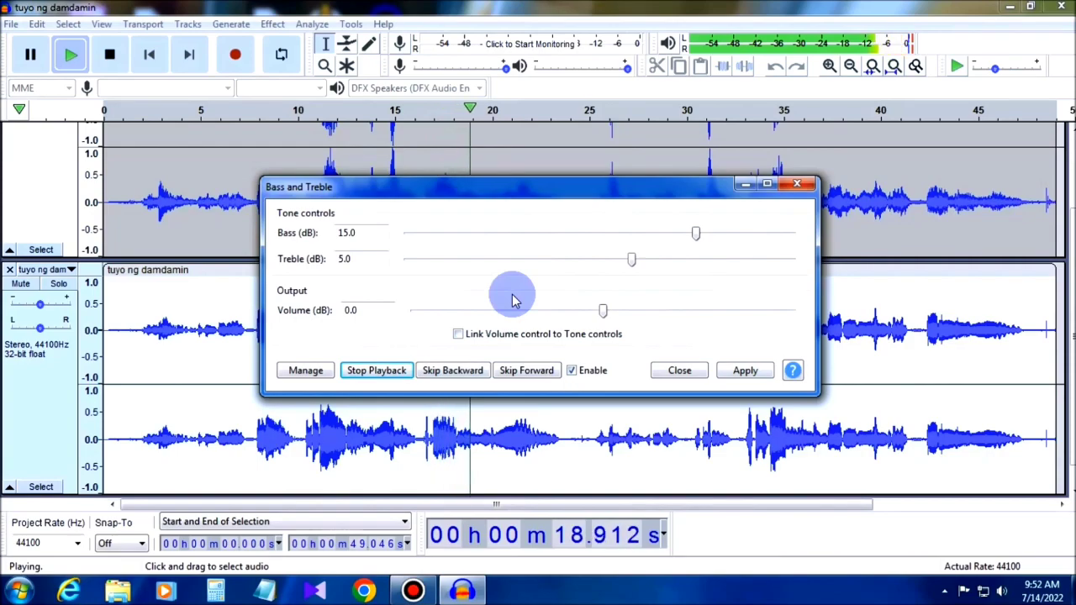
{"action": "left_click", "coordinate": [739, 372]}
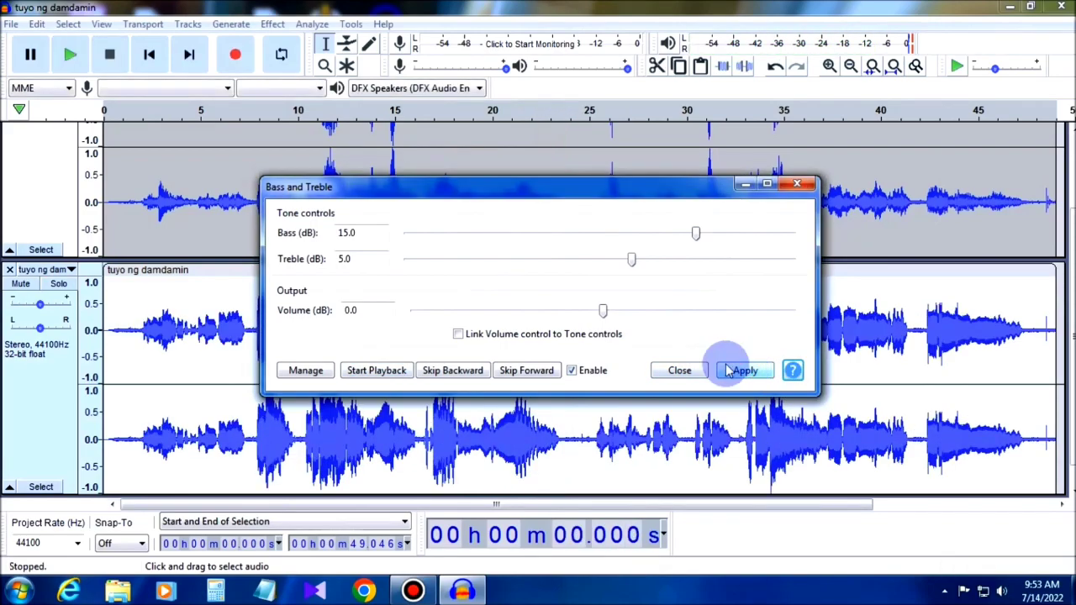
{"action": "left_click", "coordinate": [681, 371]}
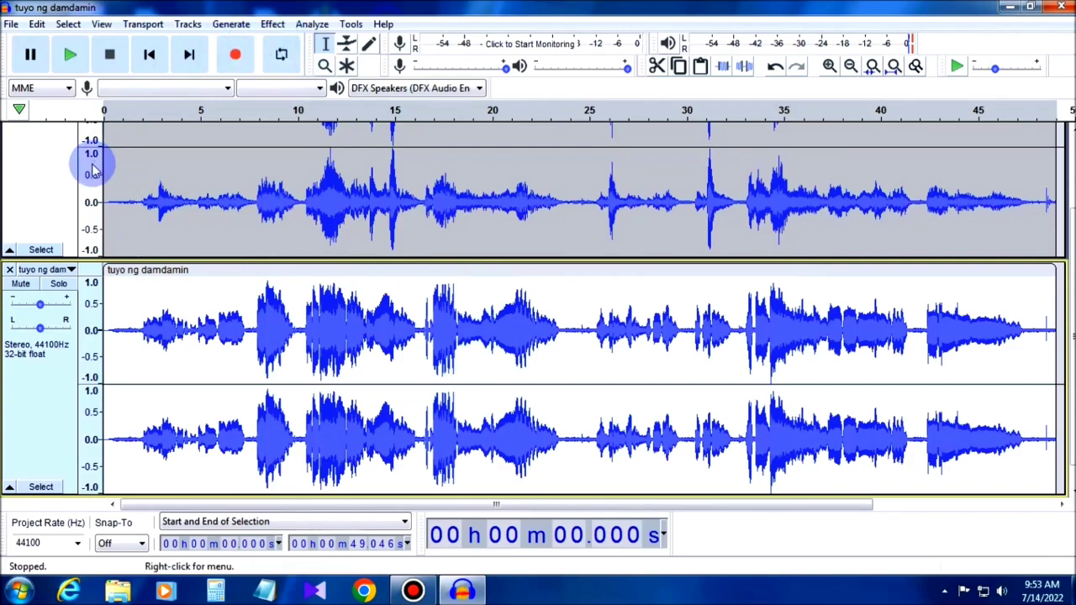
Import the tuyo ng damdamin audio file from My Music again as a third track
{"action": "left_click", "coordinate": [10, 26]}
{"action": "mouse_move", "coordinate": [100, 168]}
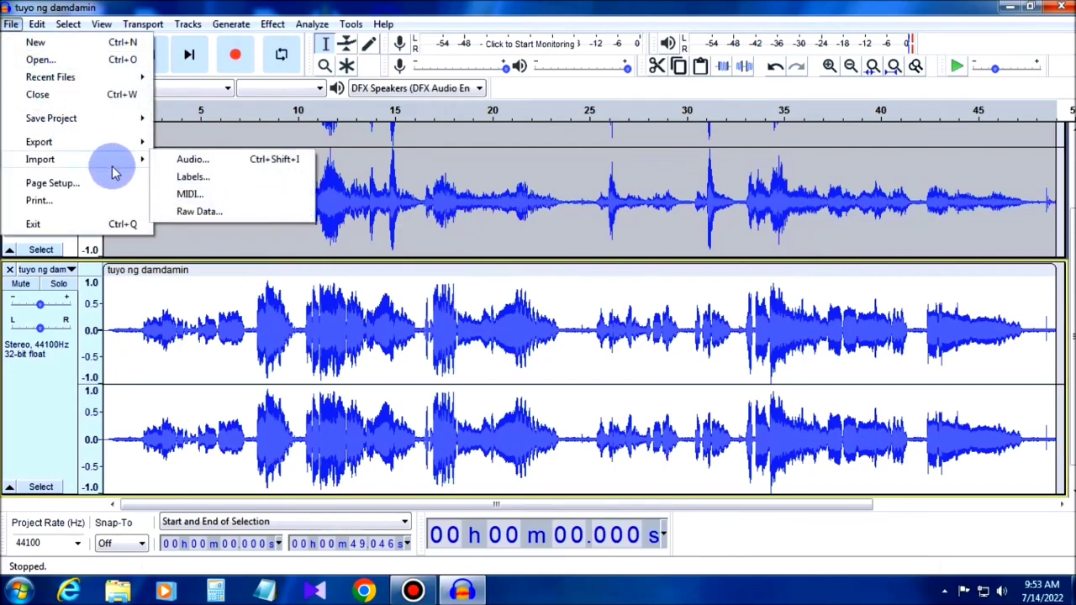
{"action": "left_click", "coordinate": [210, 161]}
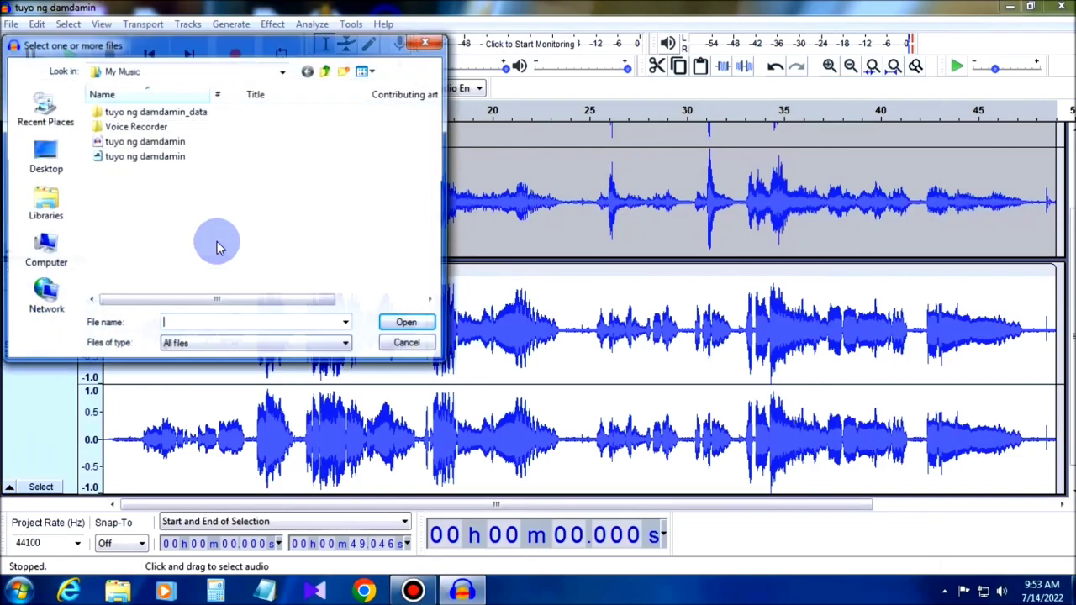
{"action": "left_click", "coordinate": [155, 156]}
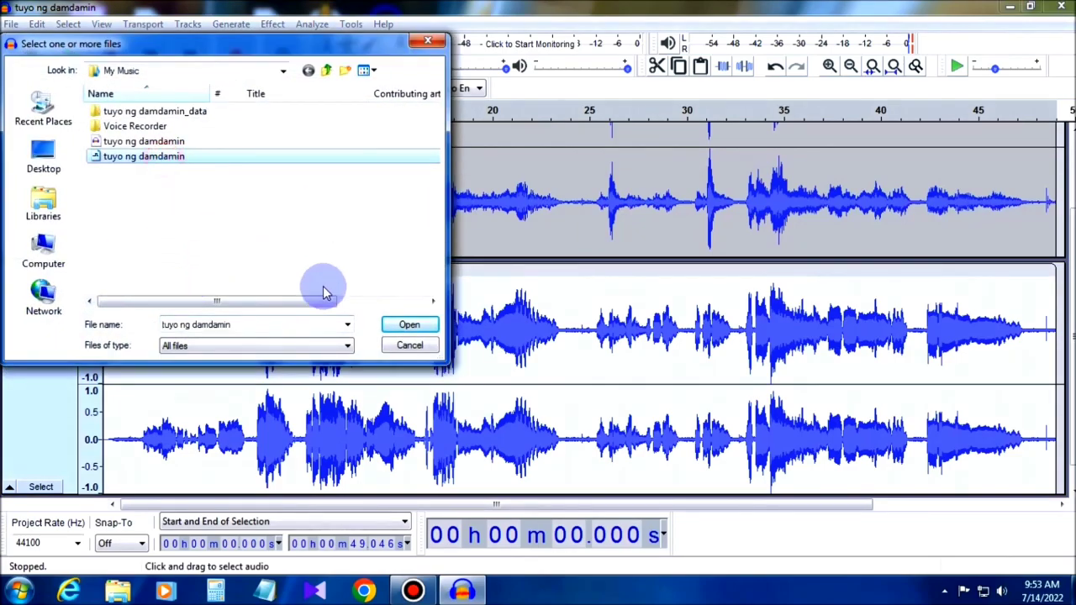
{"action": "left_click", "coordinate": [407, 324]}
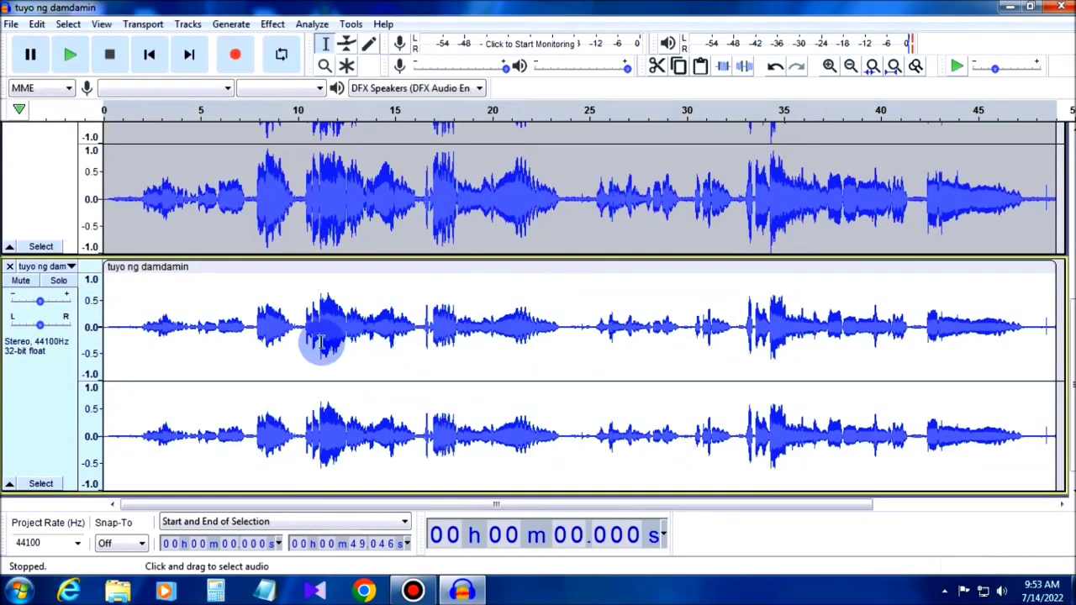
Apply Bass and Treble to the third track with bass at 5 dB and treble at 12 dB
{"action": "scroll", "coordinate": [141, 442], "scroll_direction": "down", "scroll_amount": 1}
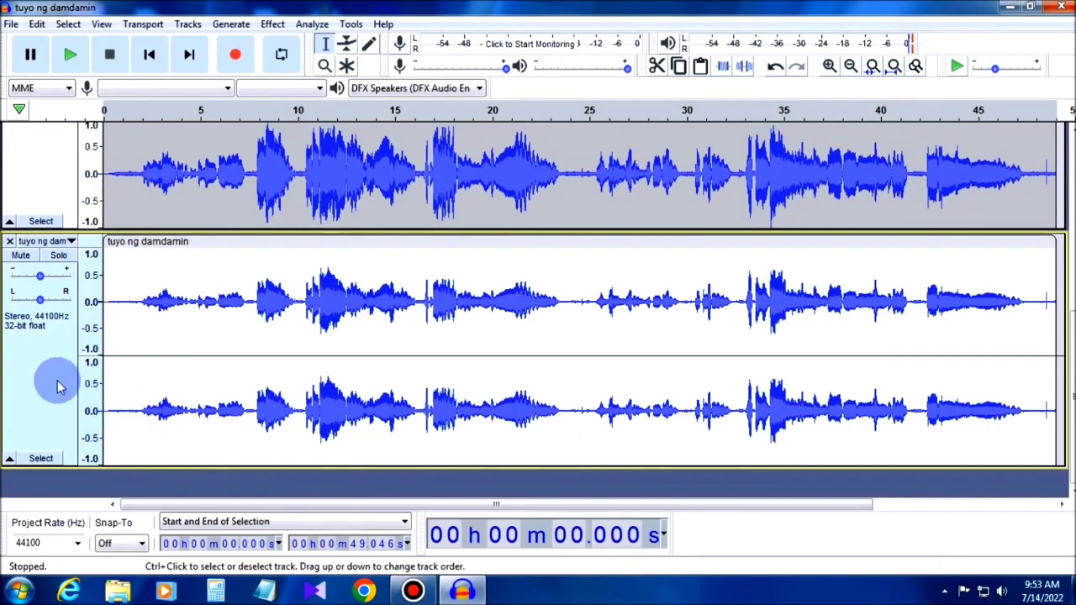
{"action": "left_click", "coordinate": [272, 24]}
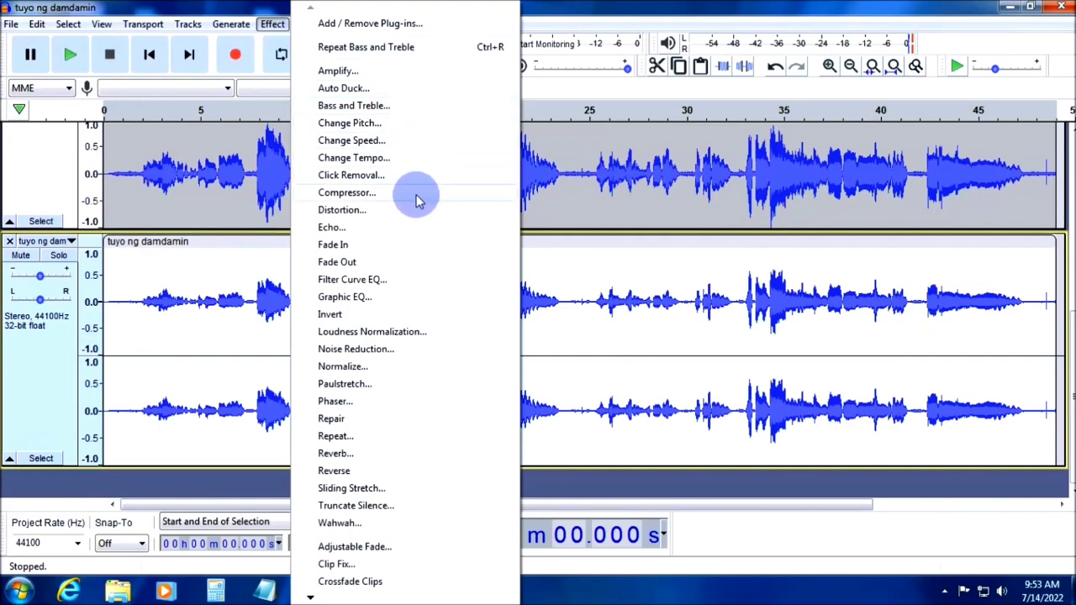
{"action": "left_click", "coordinate": [376, 112]}
{"action": "left_click_drag", "start_coordinate": [695, 238], "coordinate": [628, 243]}
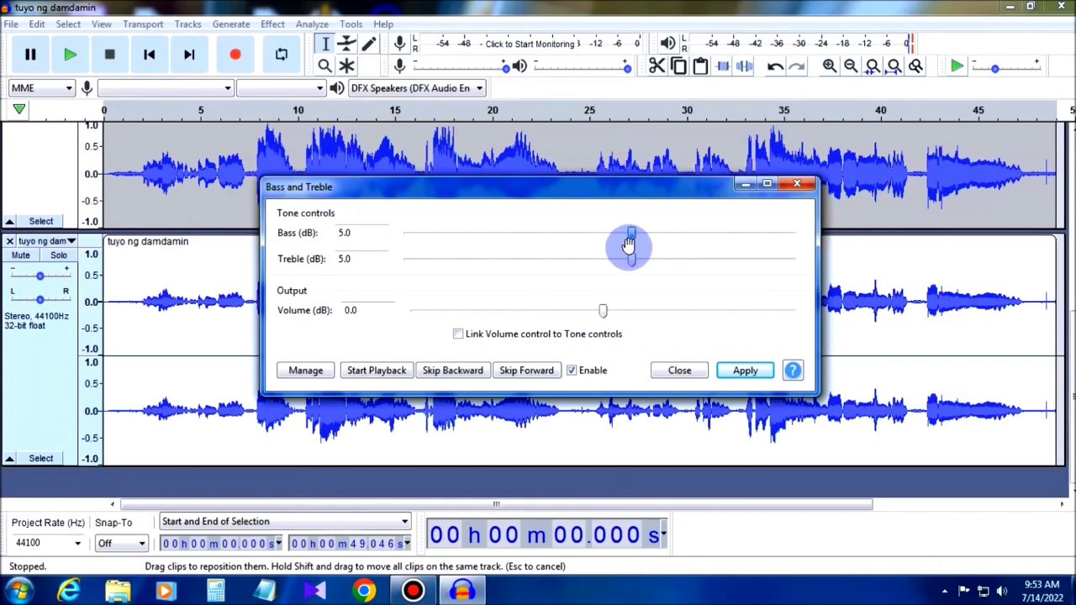
{"action": "left_click_drag", "start_coordinate": [631, 259], "coordinate": [669, 266]}
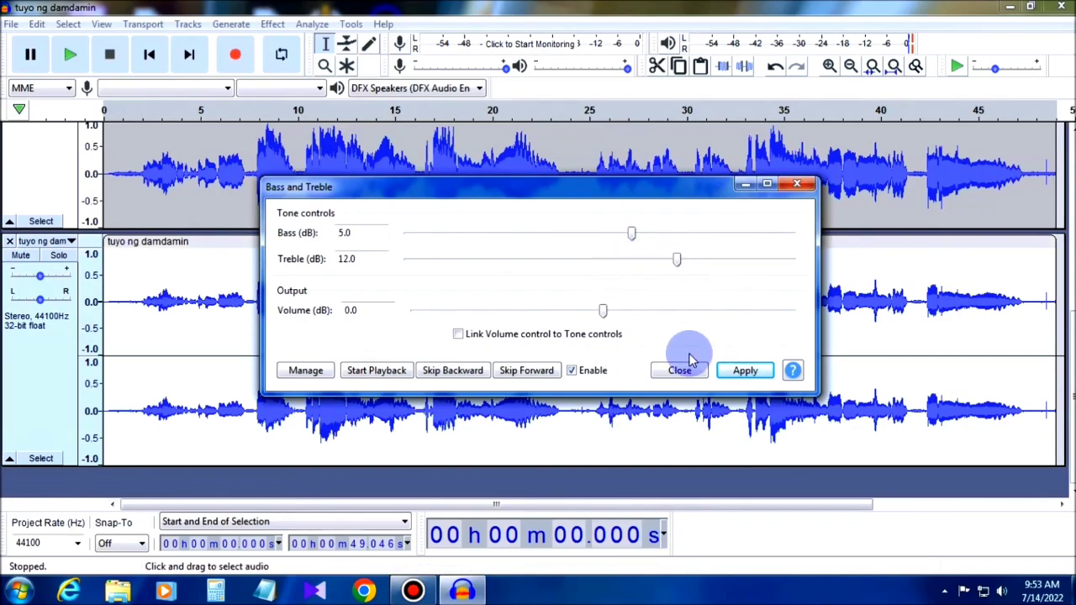
{"action": "left_click", "coordinate": [735, 372]}
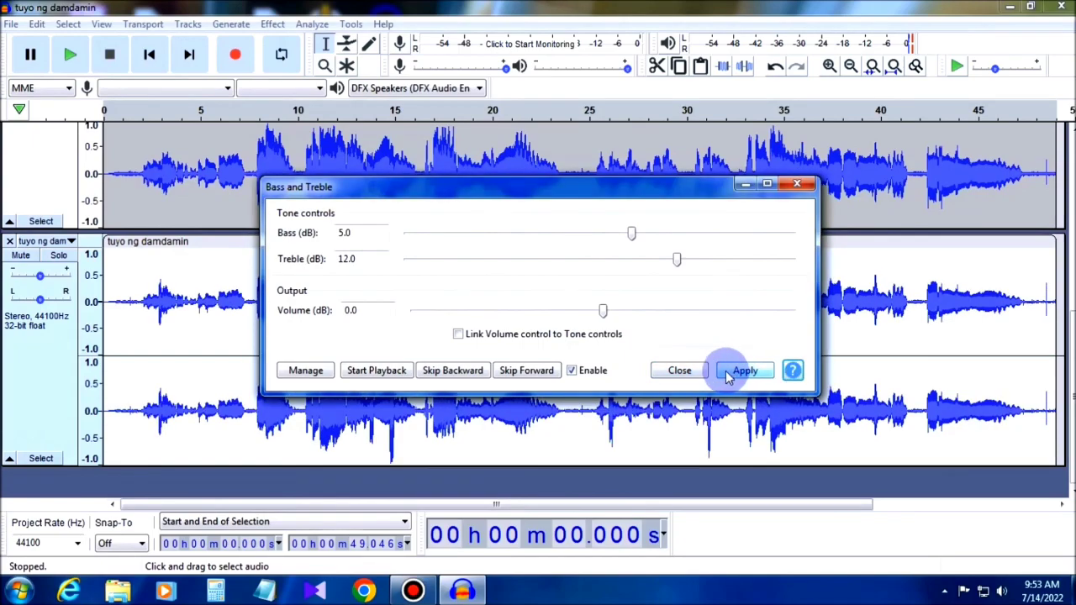
{"action": "left_click", "coordinate": [679, 370]}
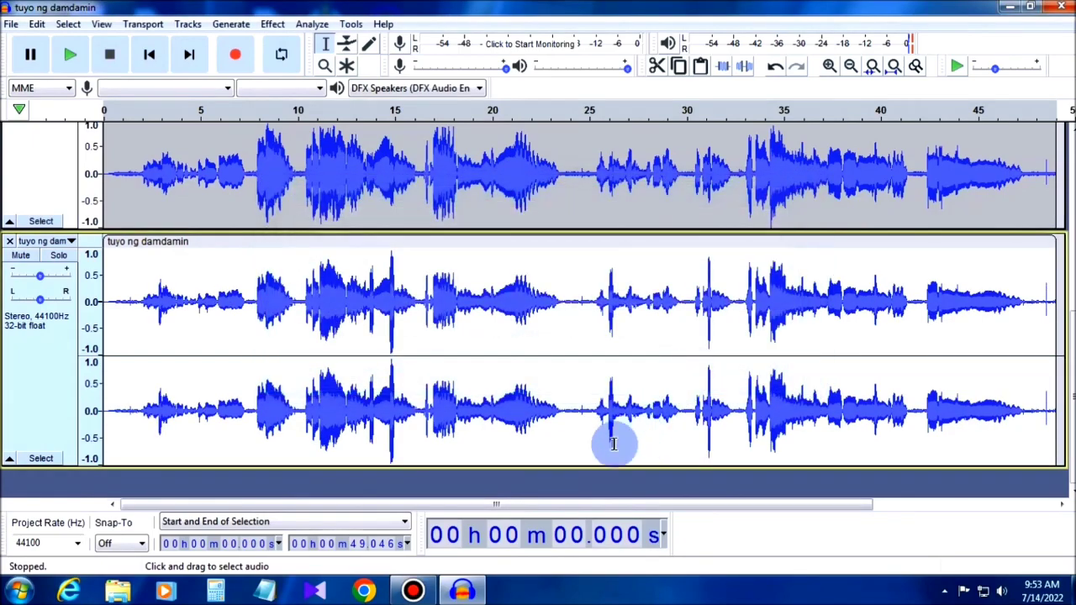
Import the tuyo ng damdamin audio file from My Music once more as a fourth track
{"action": "scroll", "coordinate": [600, 488], "scroll_direction": "up", "scroll_amount": 5}
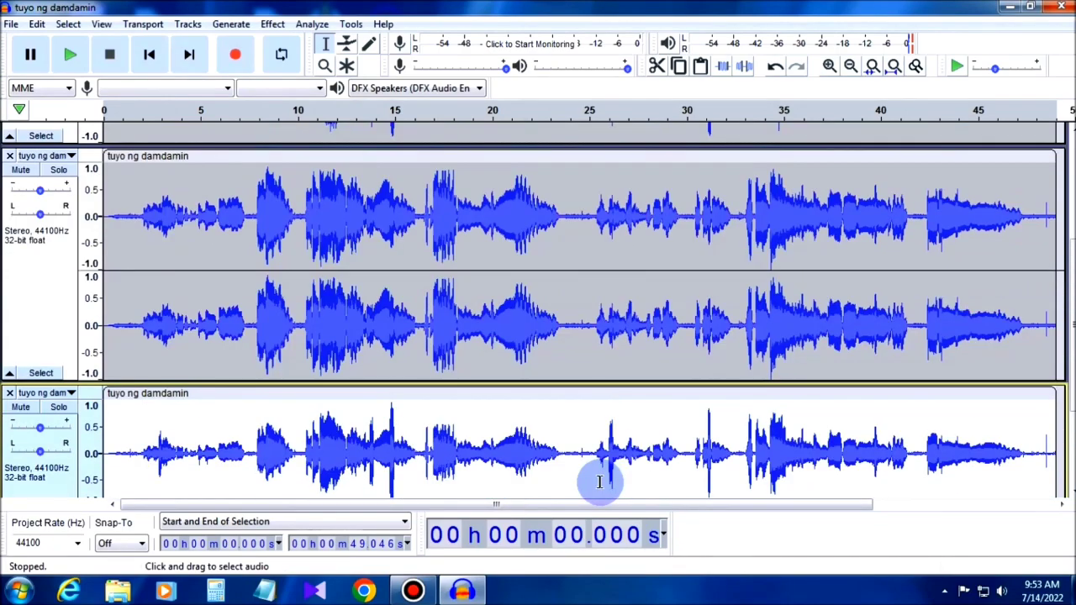
{"action": "scroll", "coordinate": [600, 482], "scroll_direction": "down", "scroll_amount": 5}
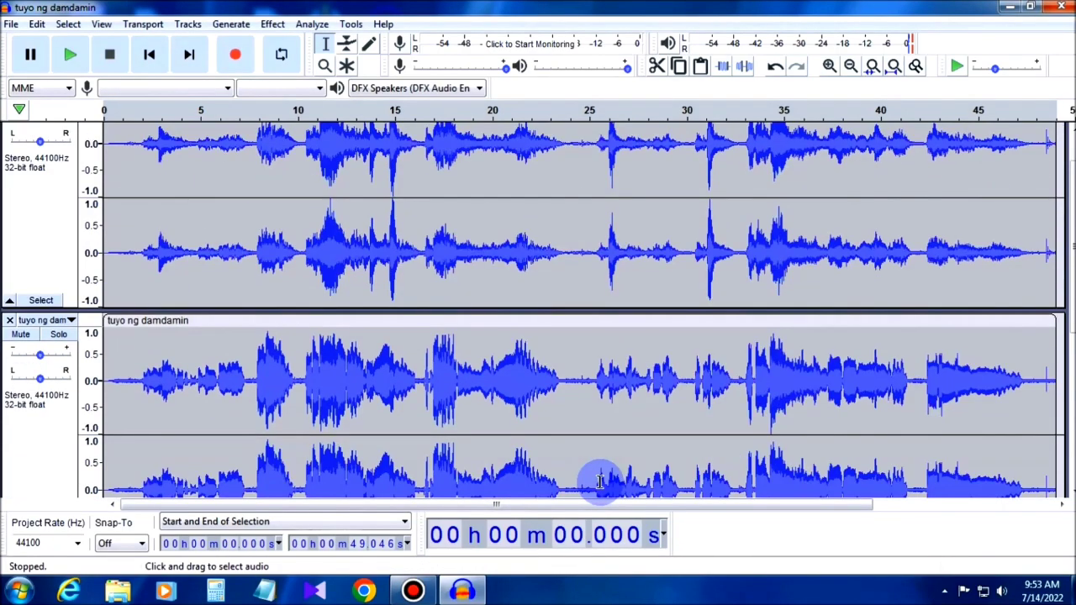
{"action": "scroll", "coordinate": [600, 482], "scroll_direction": "down", "scroll_amount": 3}
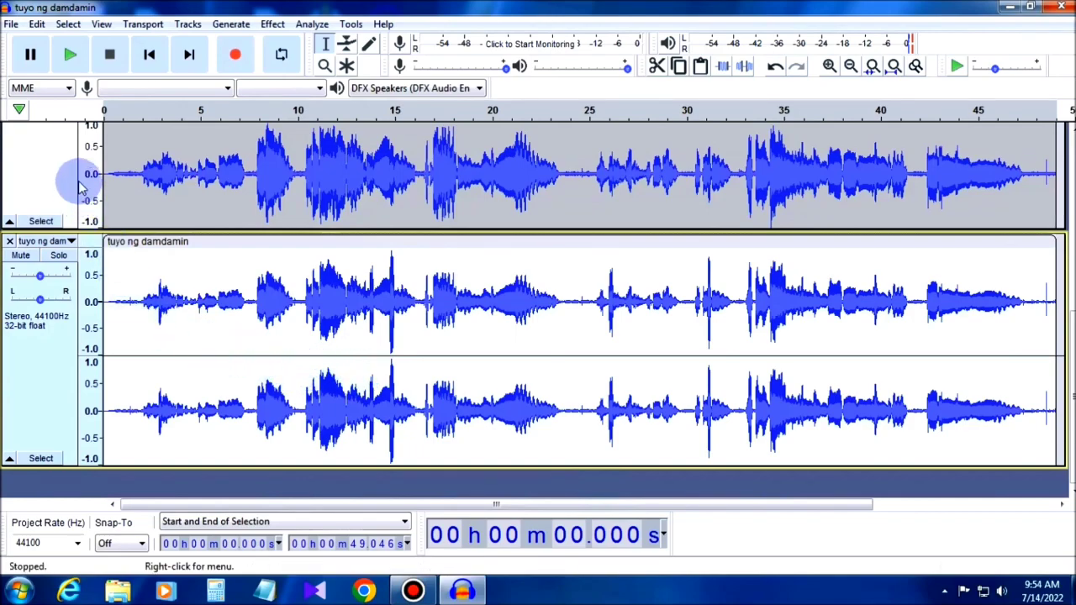
{"action": "left_click", "coordinate": [11, 26]}
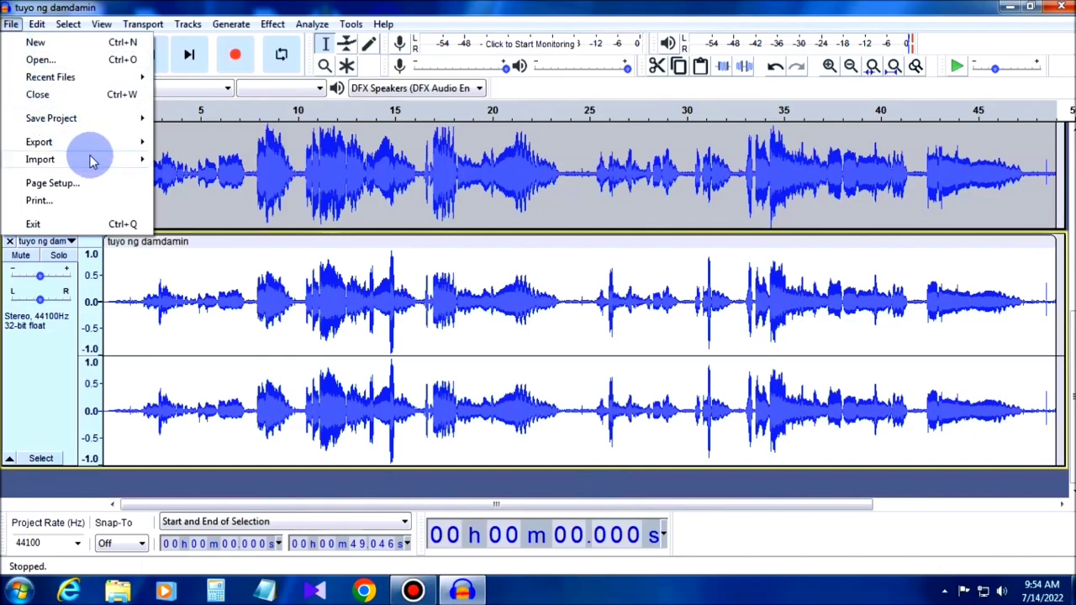
{"action": "mouse_move", "coordinate": [101, 159]}
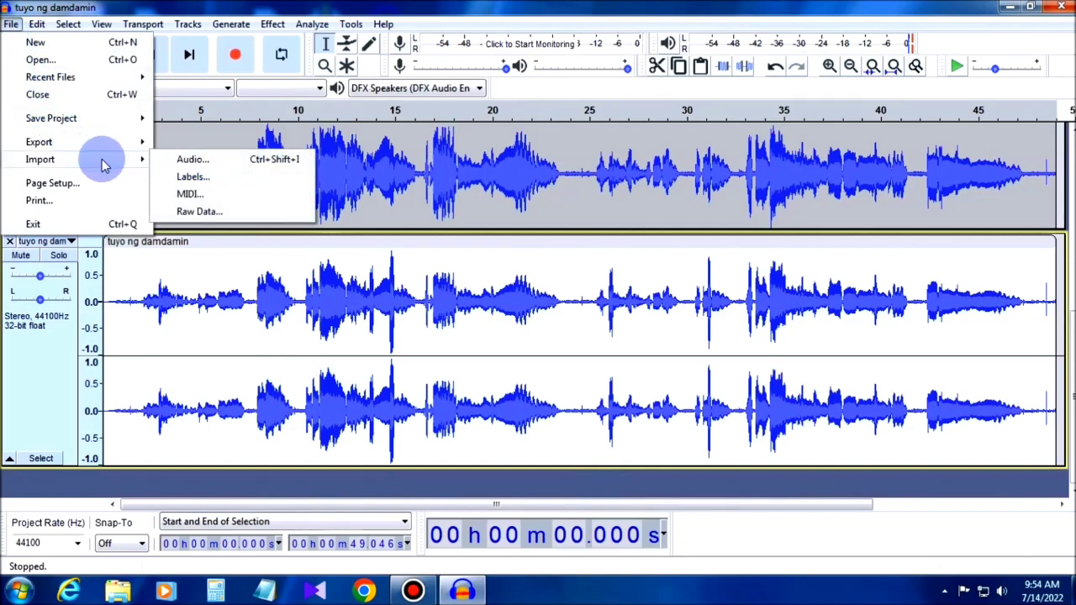
{"action": "left_click", "coordinate": [194, 160]}
{"action": "left_click", "coordinate": [174, 156]}
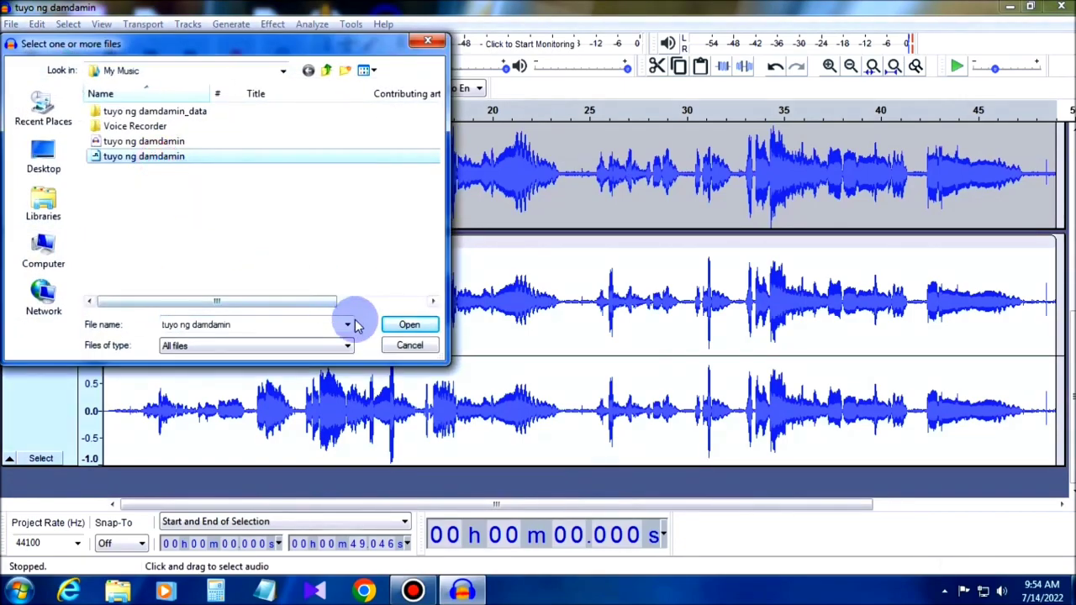
{"action": "left_click", "coordinate": [410, 325]}
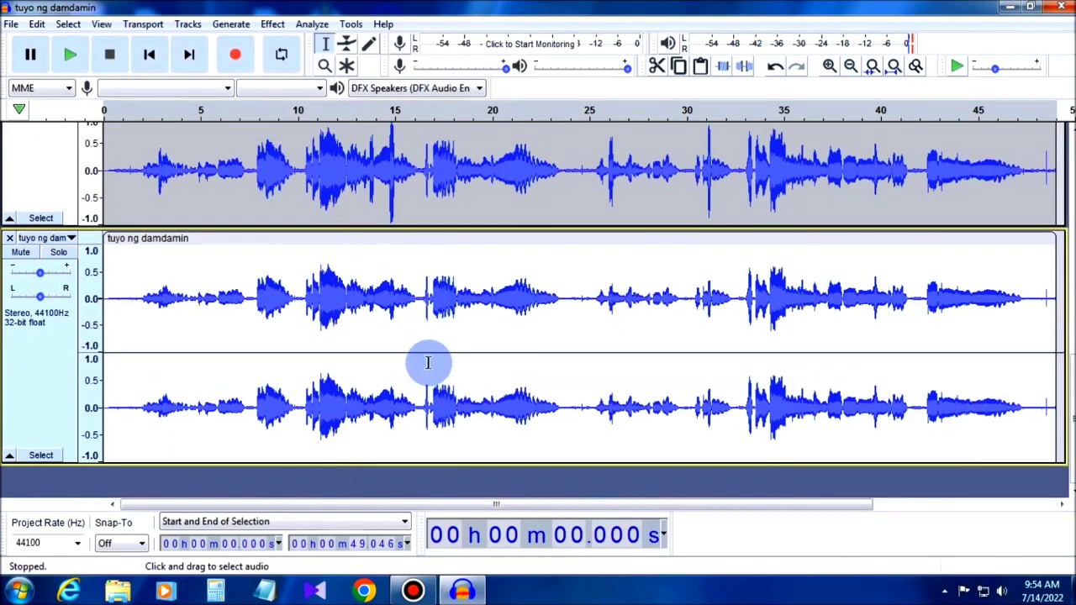
Mute the first three tracks, solo the unprocessed fourth track, and play it from the start
{"action": "scroll", "coordinate": [202, 304], "scroll_direction": "up", "scroll_amount": 3}
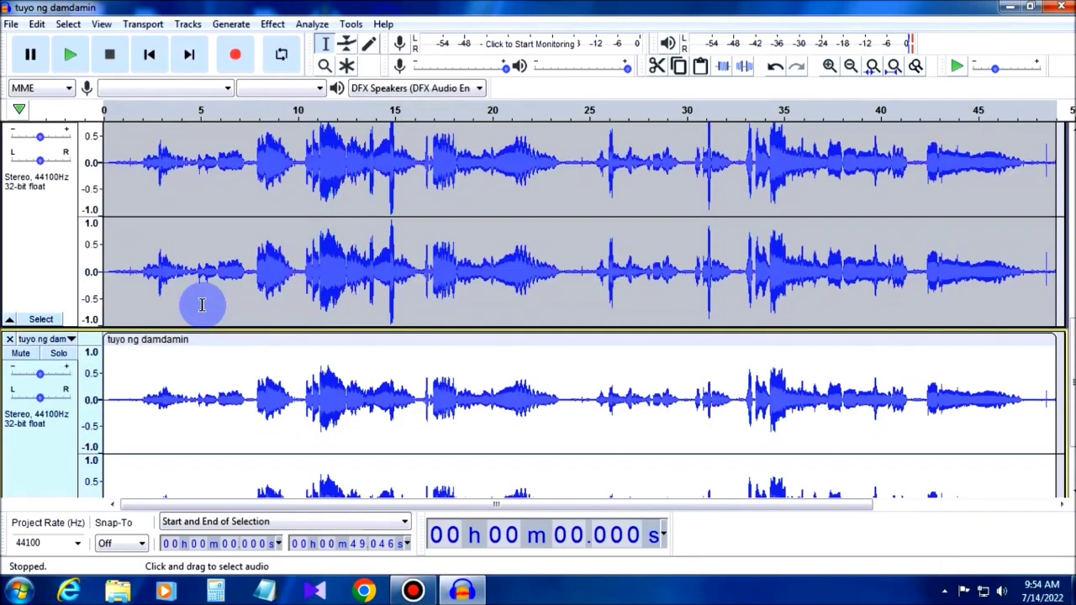
{"action": "scroll", "coordinate": [201, 304], "scroll_direction": "up", "scroll_amount": 3}
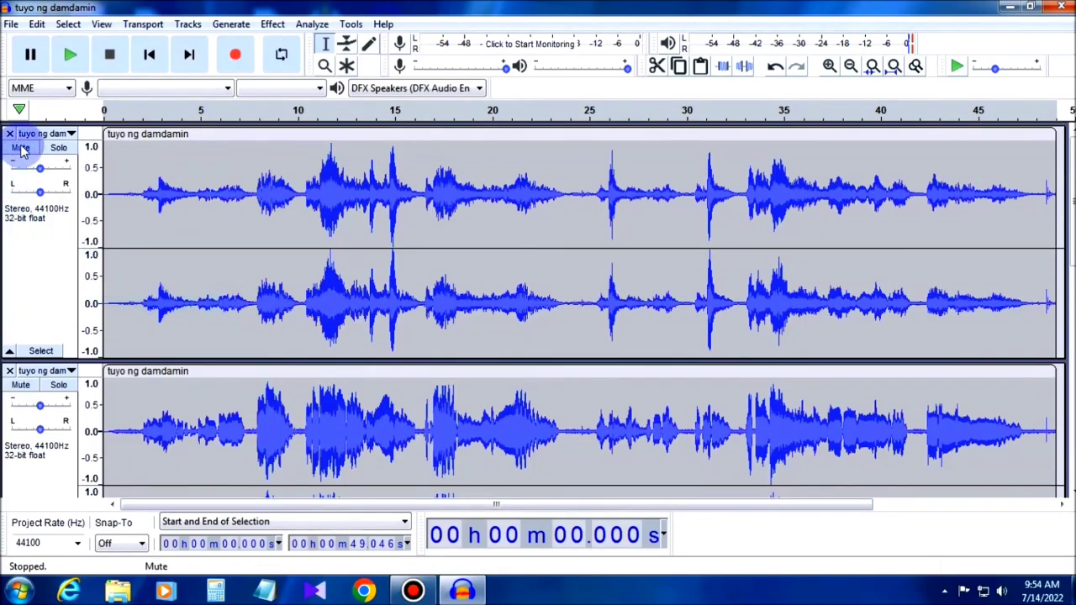
{"action": "left_click", "coordinate": [21, 148]}
{"action": "scroll", "coordinate": [38, 248], "scroll_direction": "down", "scroll_amount": 3}
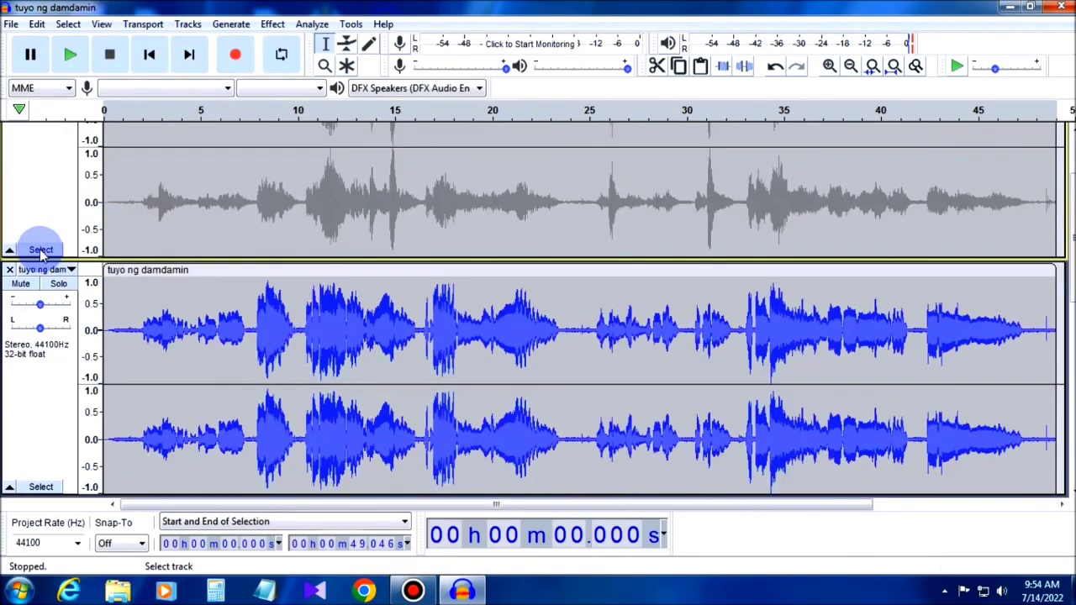
{"action": "left_click", "coordinate": [20, 289]}
{"action": "scroll", "coordinate": [42, 311], "scroll_direction": "down", "scroll_amount": 5}
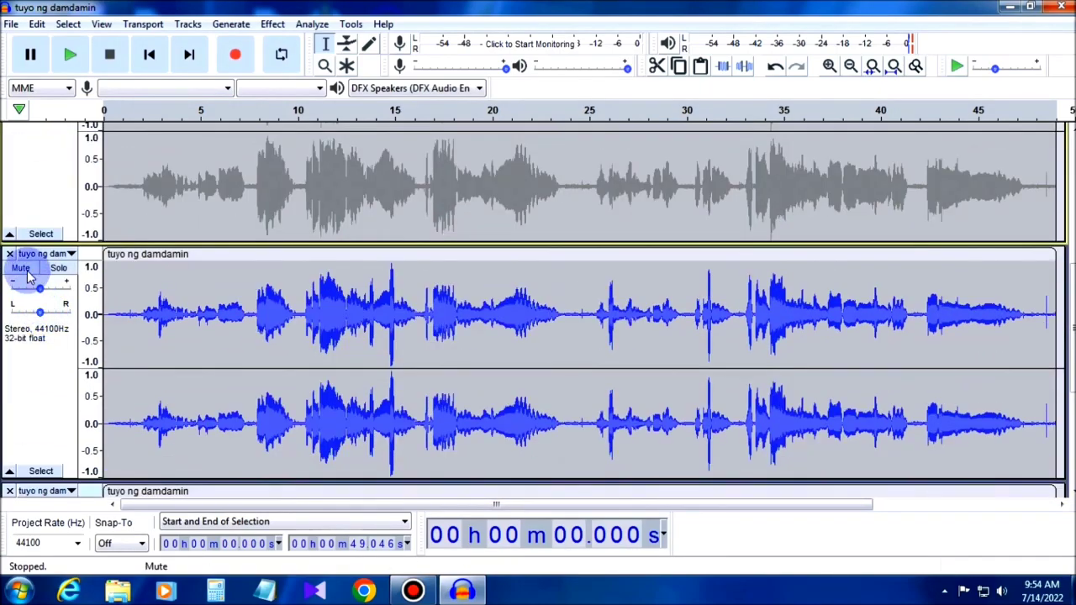
{"action": "left_click", "coordinate": [26, 272]}
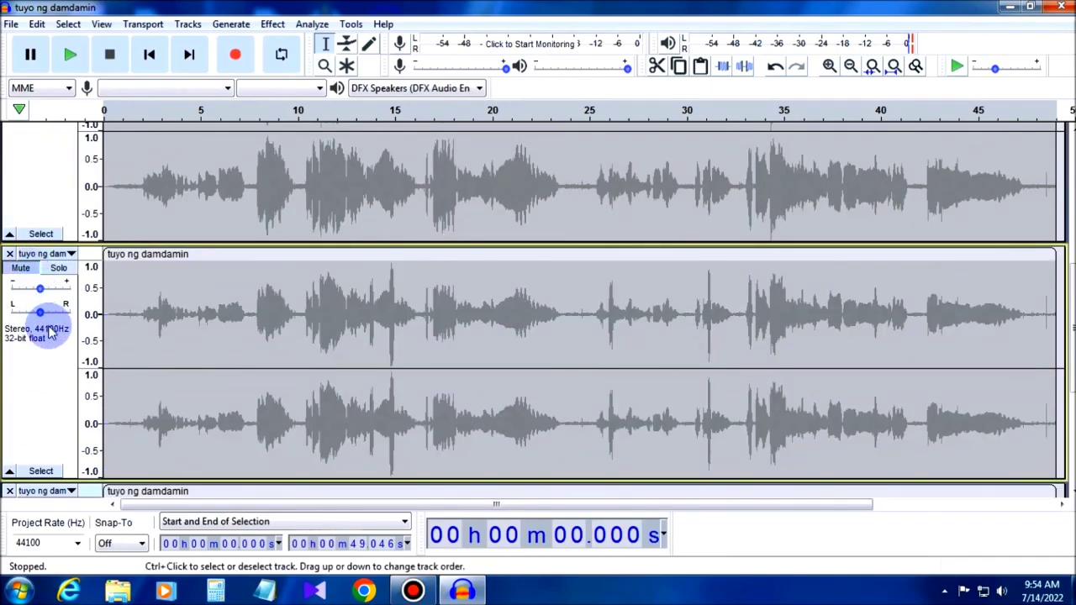
{"action": "scroll", "coordinate": [46, 324], "scroll_direction": "down", "scroll_amount": 5}
{"action": "scroll", "coordinate": [49, 332], "scroll_direction": "down", "scroll_amount": 2}
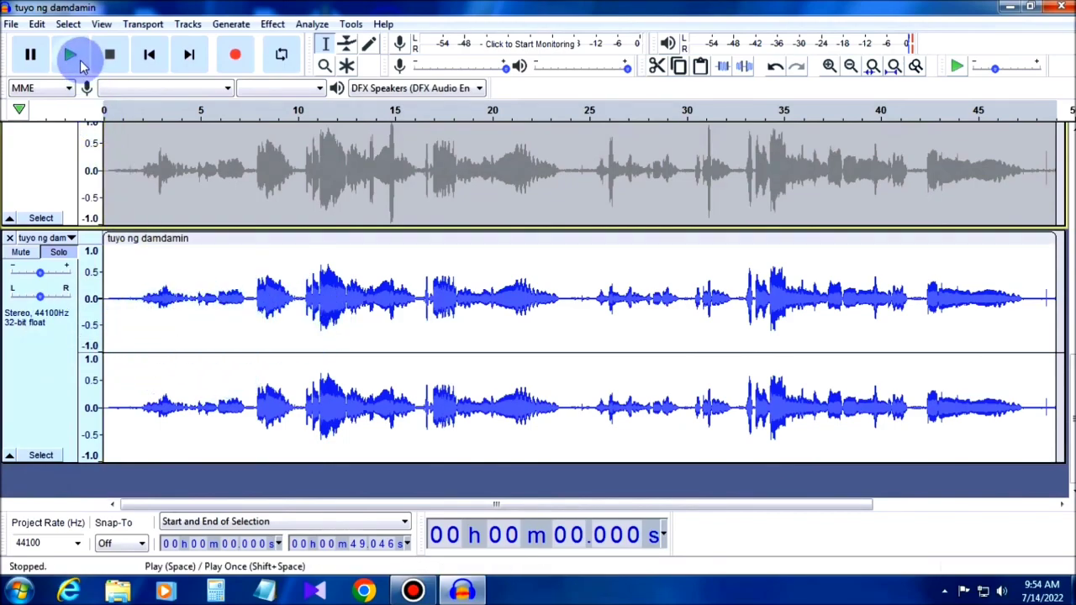
{"action": "left_click", "coordinate": [80, 64]}
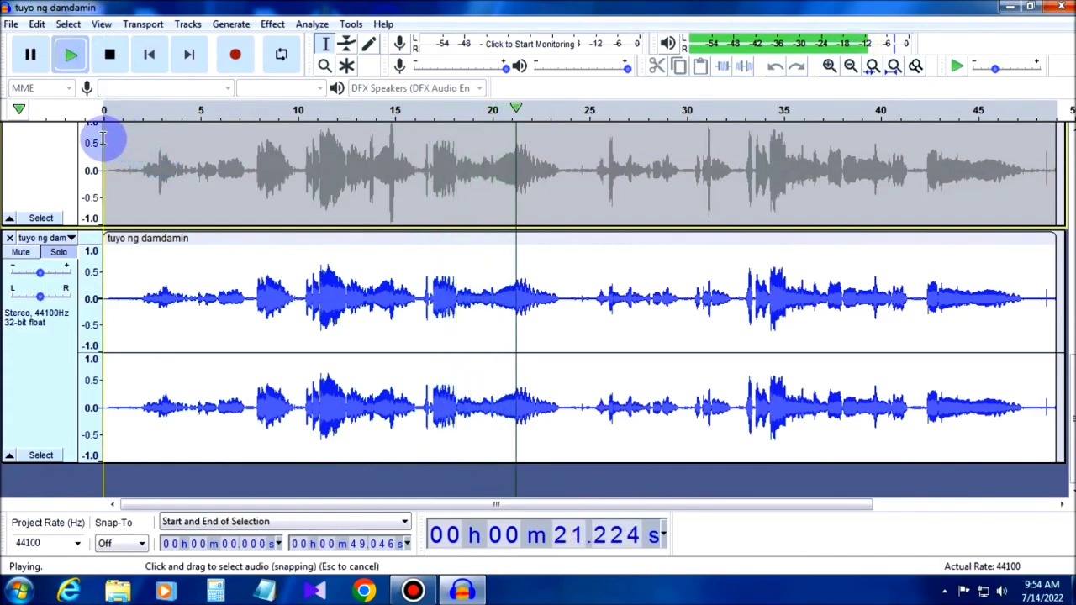
During playback, turn off solo on the fourth track and unmute the third, second and first tracks one after another
{"action": "scroll", "coordinate": [116, 167], "scroll_direction": "up", "scroll_amount": 2}
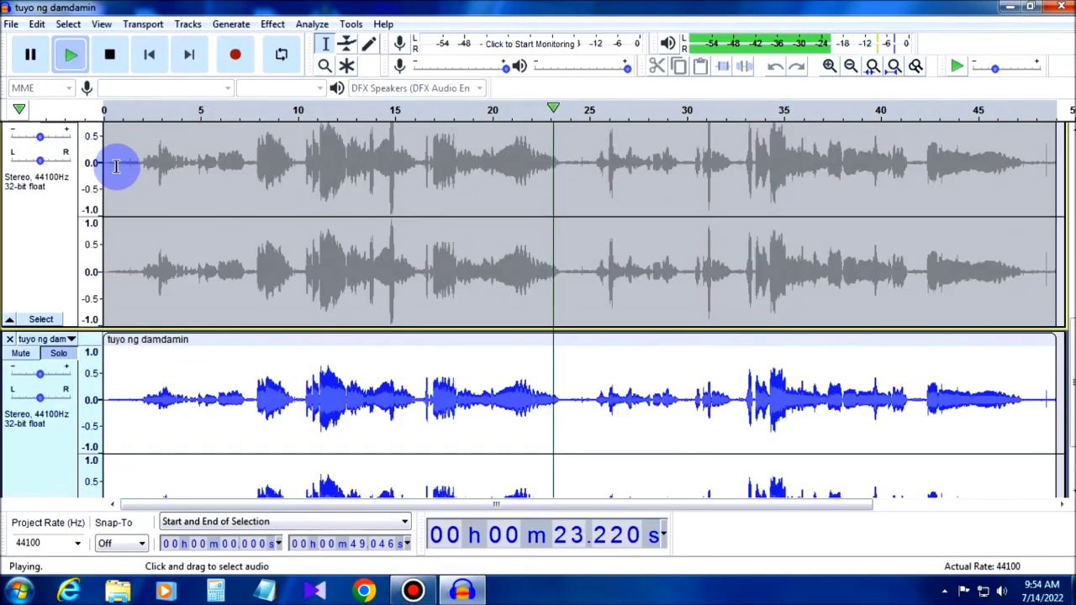
{"action": "scroll", "coordinate": [115, 161], "scroll_direction": "up", "scroll_amount": 2}
{"action": "left_click", "coordinate": [23, 219]}
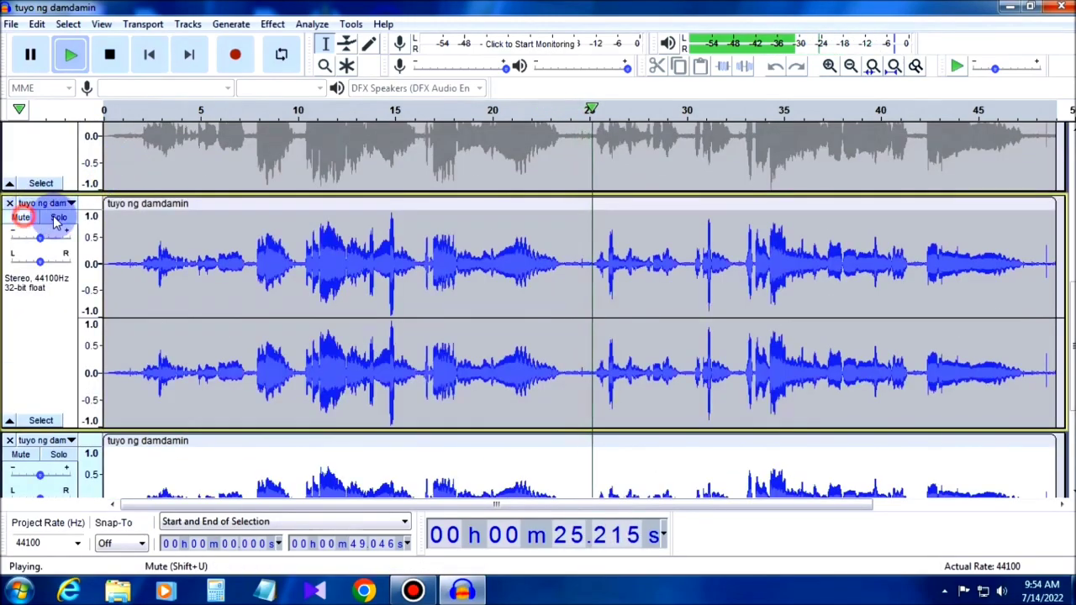
{"action": "scroll", "coordinate": [35, 165], "scroll_direction": "down", "scroll_amount": 2}
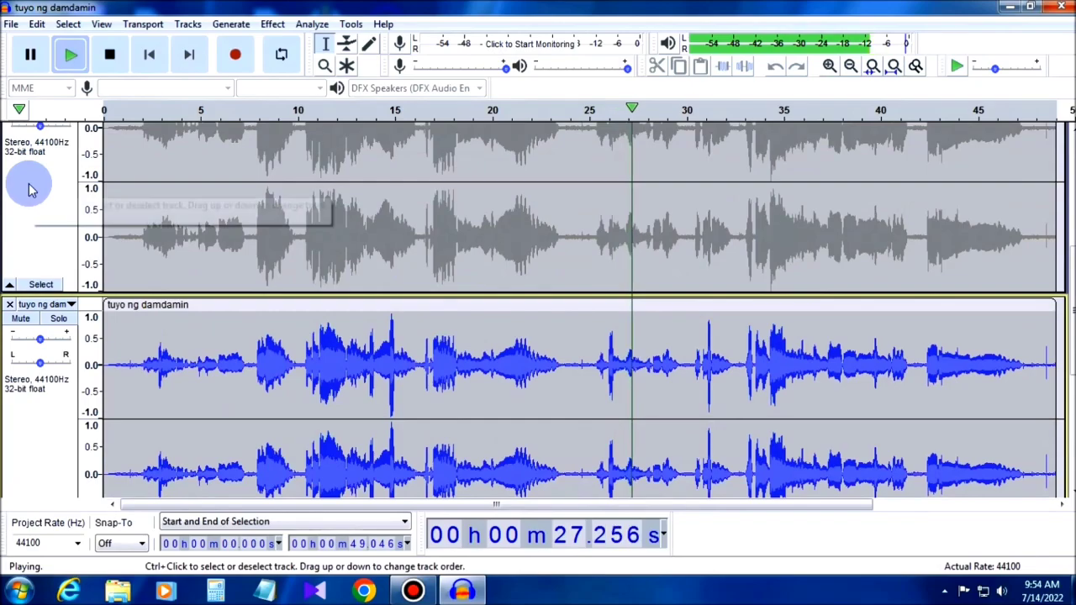
{"action": "scroll", "coordinate": [33, 187], "scroll_direction": "up", "scroll_amount": 1}
{"action": "scroll", "coordinate": [31, 189], "scroll_direction": "up", "scroll_amount": 1}
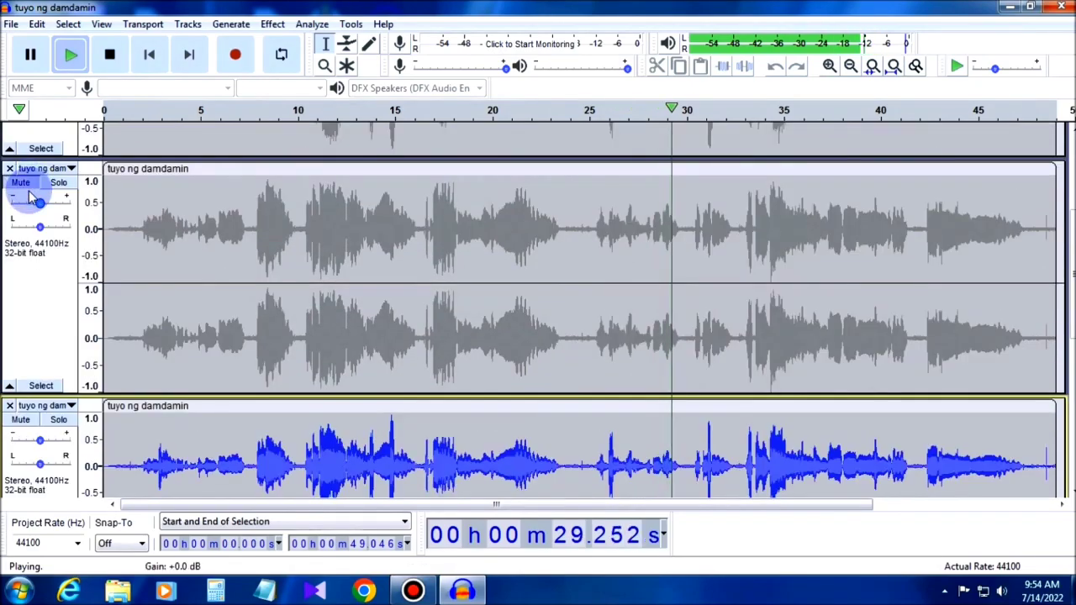
{"action": "left_click", "coordinate": [22, 183]}
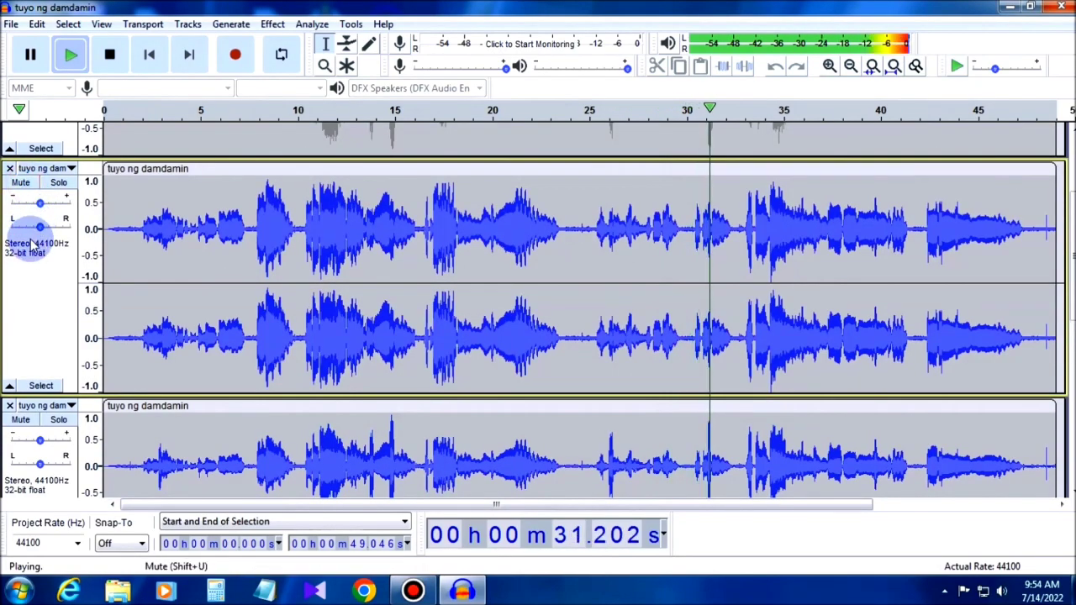
{"action": "scroll", "coordinate": [32, 244], "scroll_direction": "up", "scroll_amount": 1}
{"action": "scroll", "coordinate": [32, 244], "scroll_direction": "up", "scroll_amount": 3}
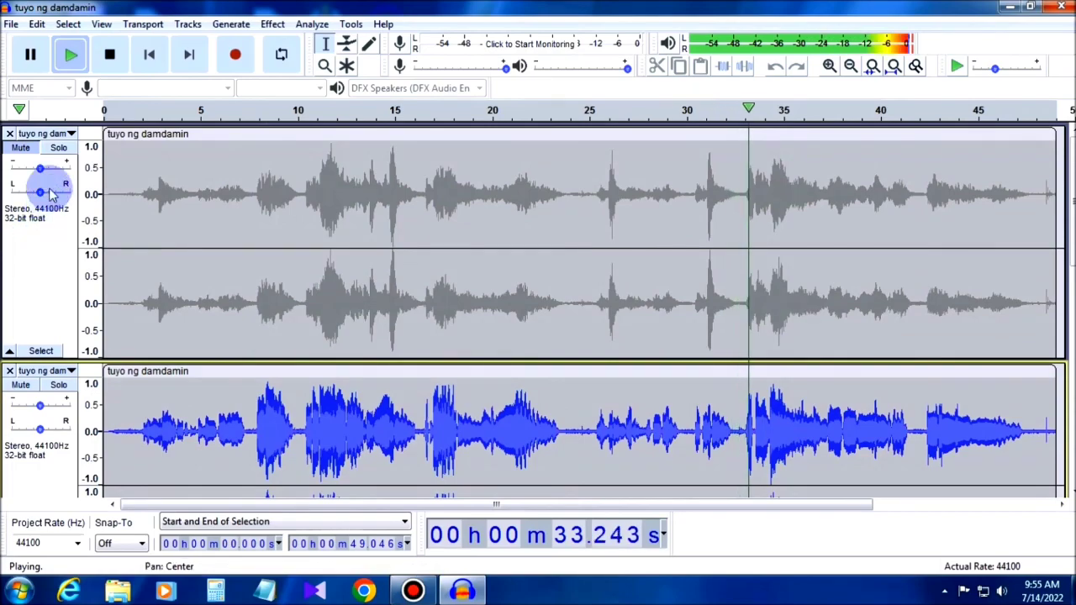
{"action": "left_click", "coordinate": [22, 148]}
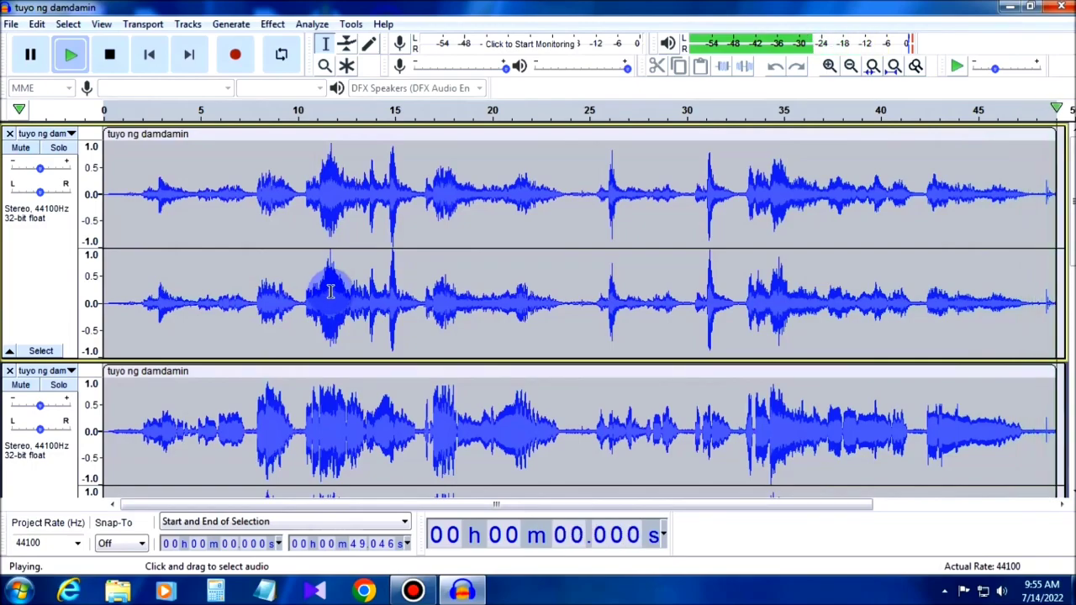
Mute the unprocessed fourth track and play the first three tracks together from the start
{"action": "scroll", "coordinate": [351, 305], "scroll_direction": "down", "scroll_amount": 3}
{"action": "scroll", "coordinate": [352, 305], "scroll_direction": "down", "scroll_amount": 3}
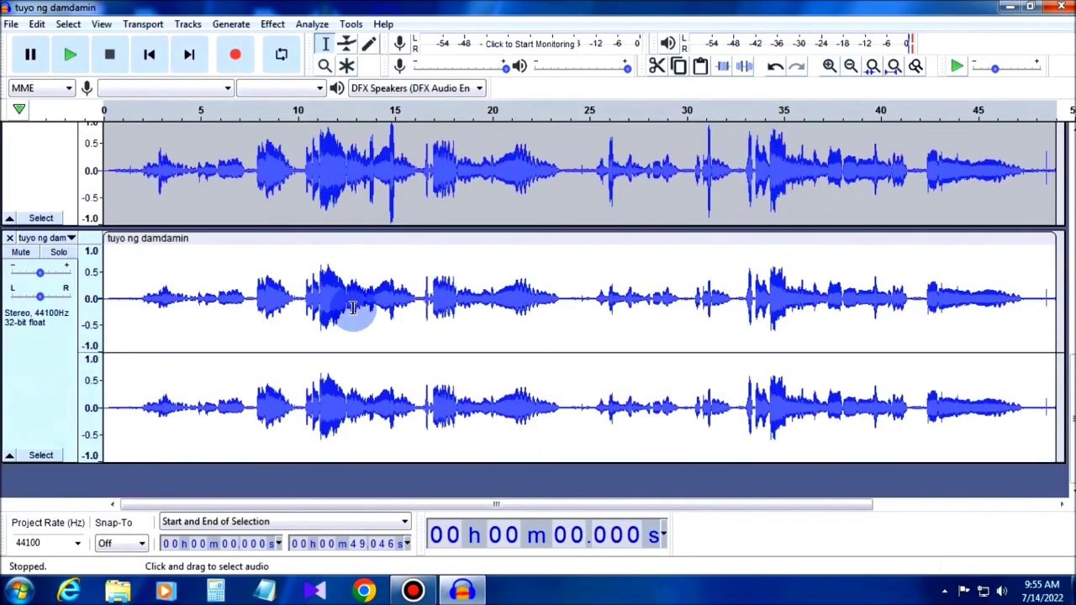
{"action": "left_click", "coordinate": [21, 252]}
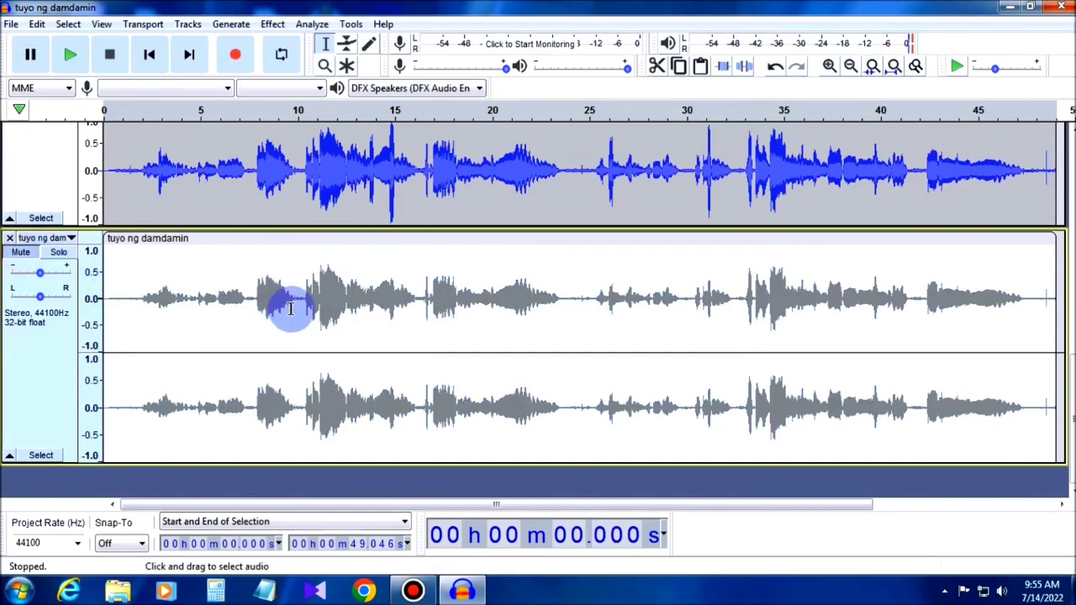
{"action": "scroll", "coordinate": [290, 306], "scroll_direction": "up", "scroll_amount": 5}
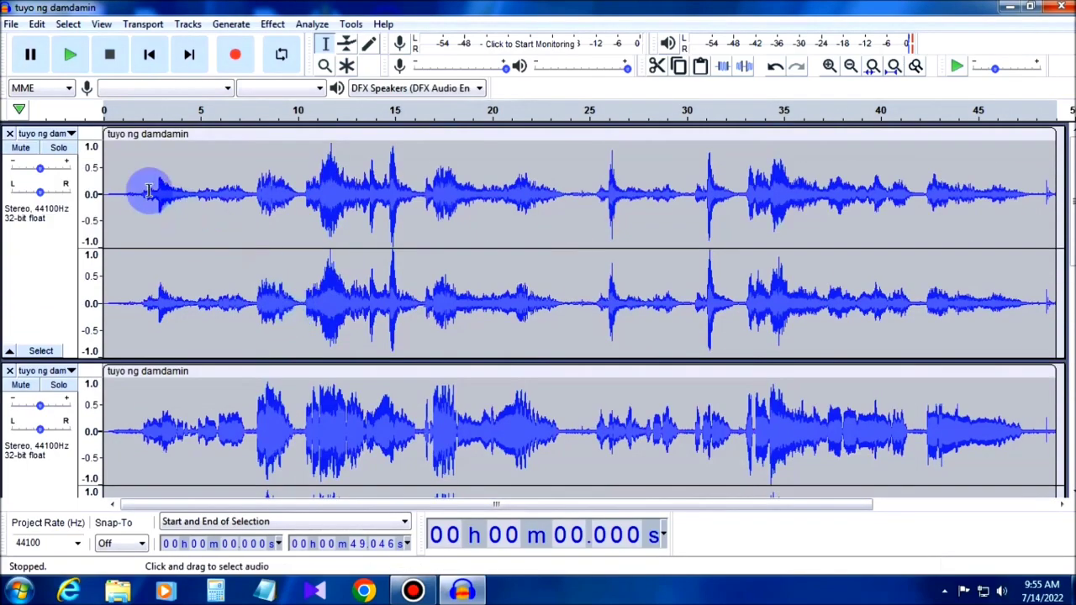
{"action": "left_click", "coordinate": [68, 56]}
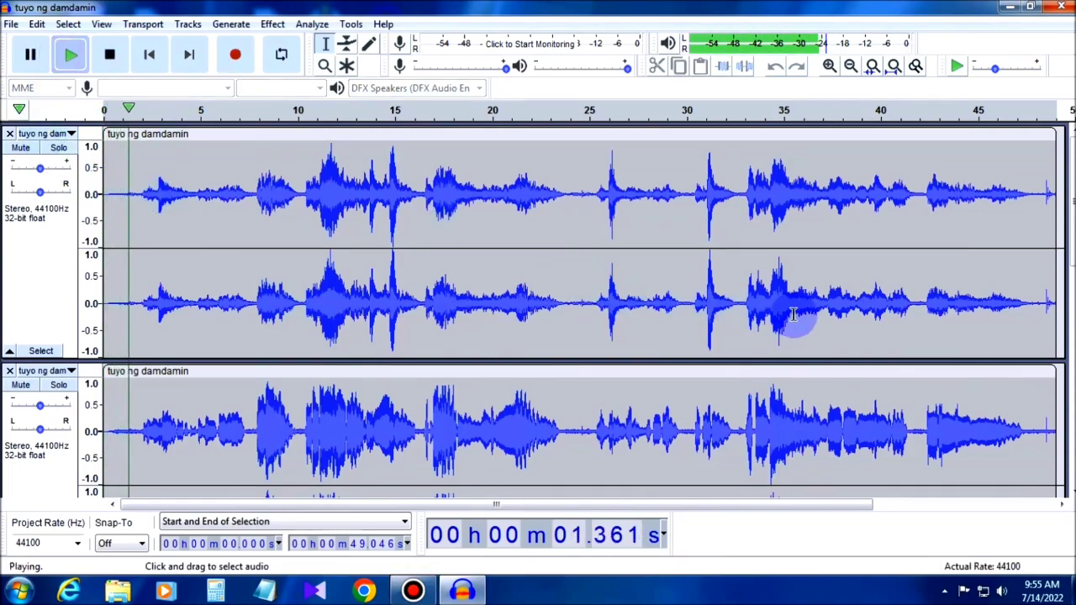